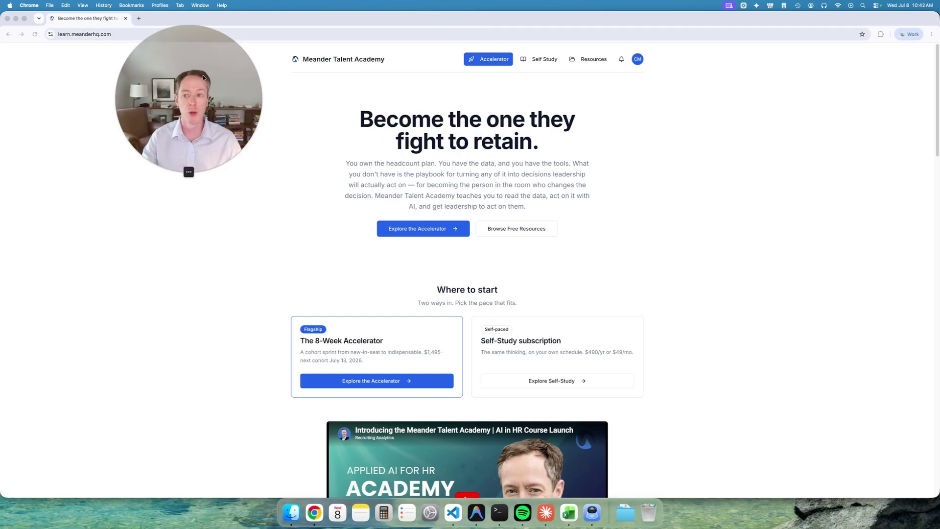
- Open the Meander Talent Academy Resource Library and look through its downloadable kits
{"action": "left_click", "coordinate": [587, 59]}
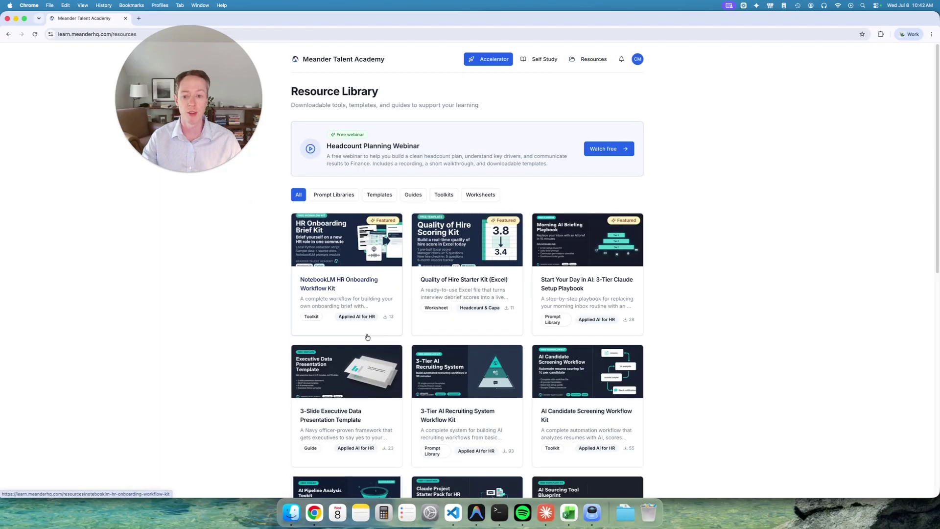
{"action": "scroll", "coordinate": [435, 291], "scroll_direction": "down", "scroll_amount": 10}
{"action": "scroll", "coordinate": [428, 287], "scroll_direction": "up", "scroll_amount": 10}
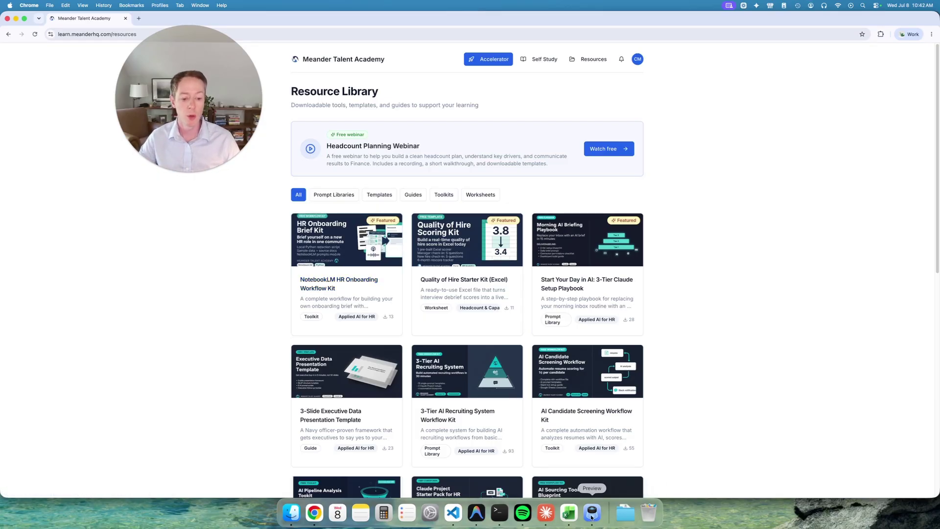
- Show the meander_bias_audit_starter_kit folder and bring up the practice data in Excel beside the starter kit PDF in Preview
{"action": "left_click", "coordinate": [291, 512]}
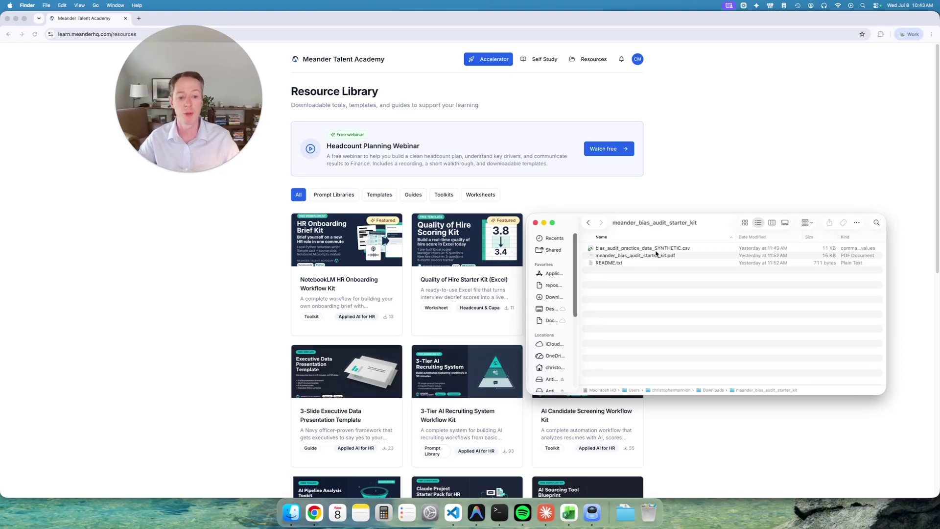
{"action": "left_click", "coordinate": [568, 512]}
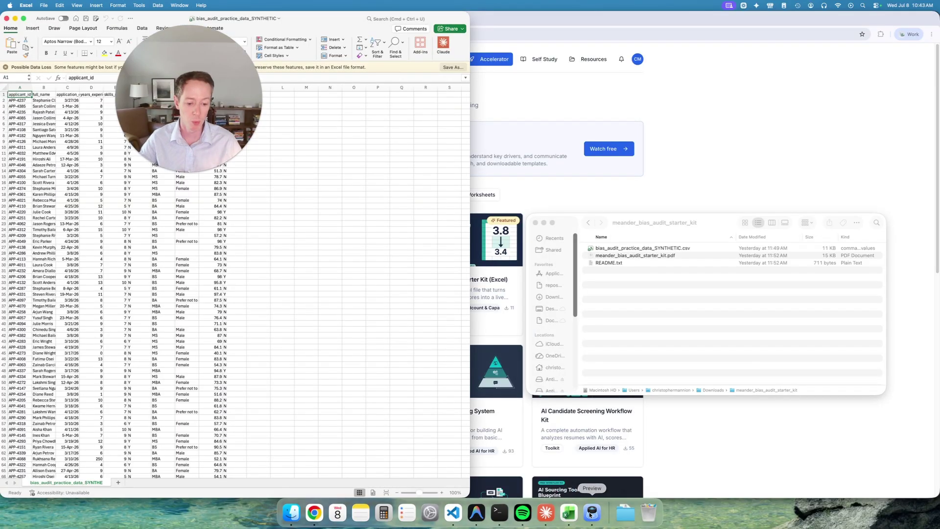
{"action": "left_click", "coordinate": [590, 513]}
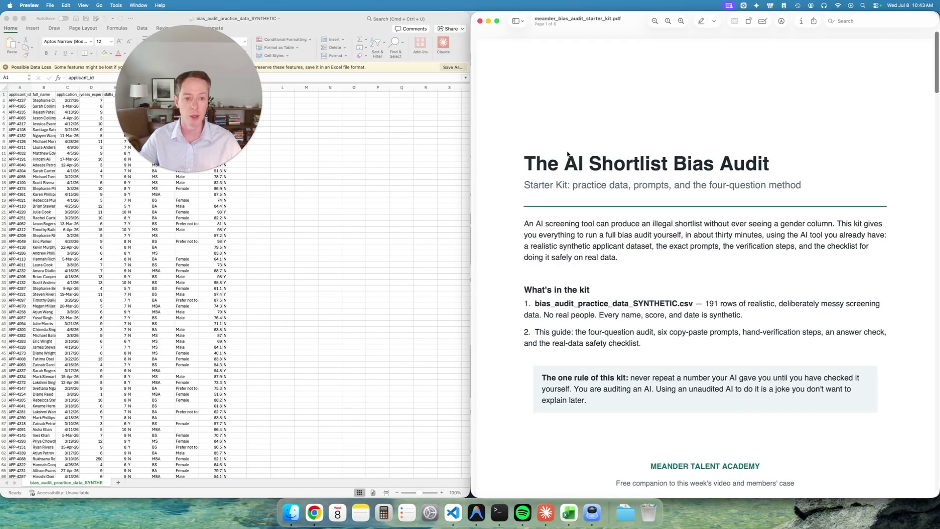
{"action": "left_click_drag", "start_coordinate": [183, 33], "coordinate": [428, 37]}
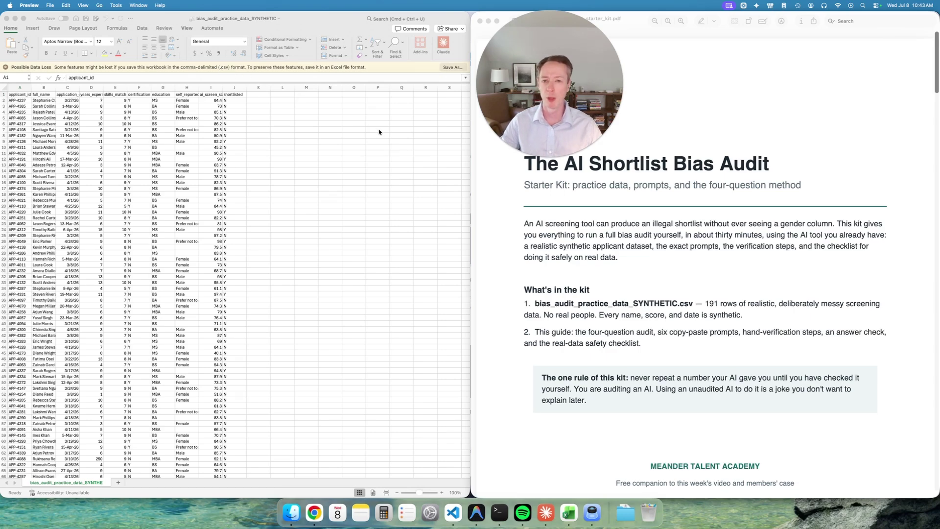
- Save the practice data as an Excel Workbook (.xlsx) in the starter kit folder and autofit columns A to J
{"action": "left_click", "coordinate": [454, 66]}
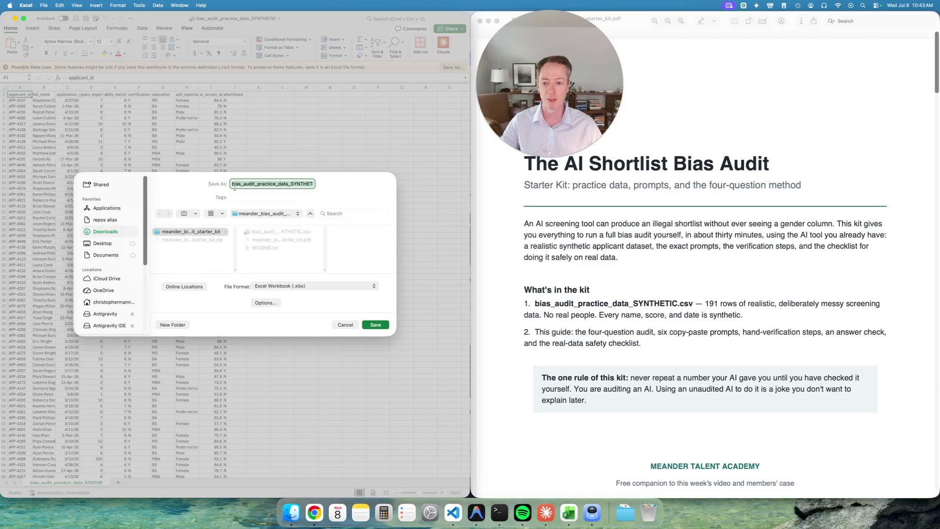
{"action": "left_click", "coordinate": [374, 324]}
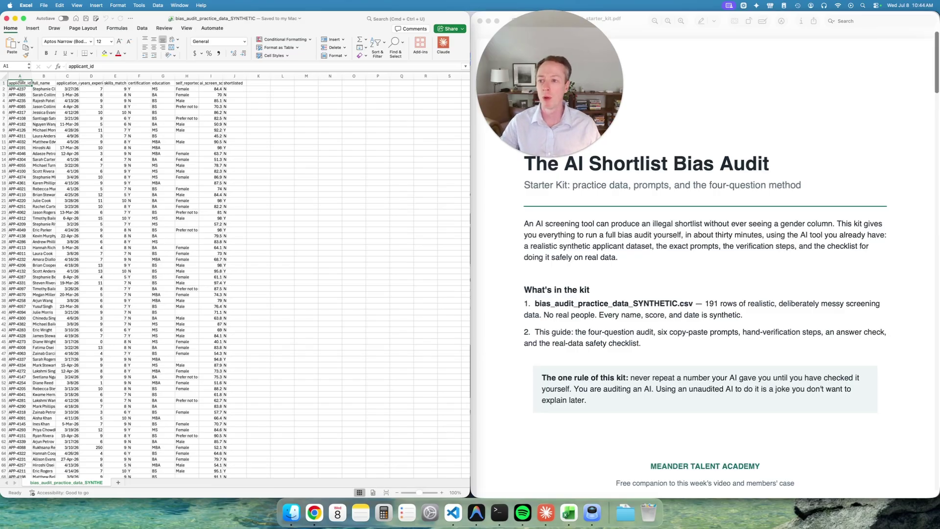
{"action": "left_click_drag", "start_coordinate": [20, 79], "coordinate": [244, 80]}
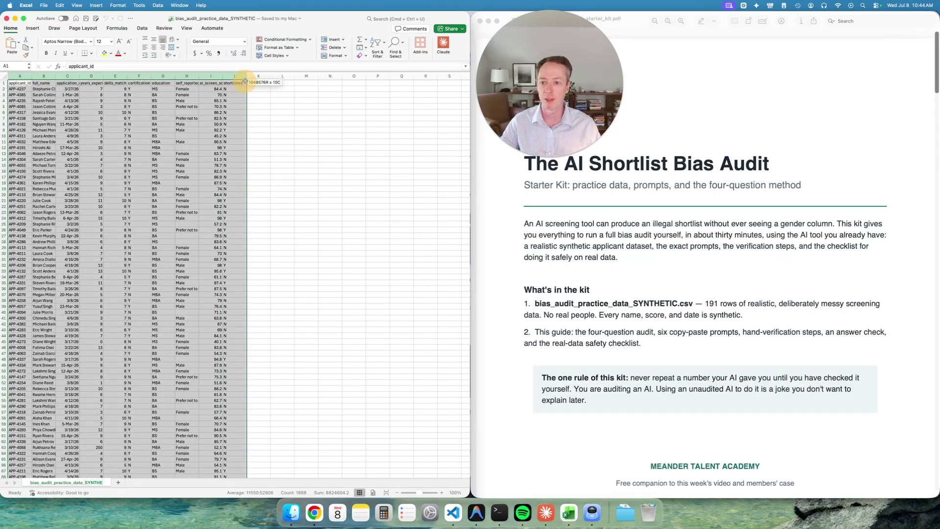
{"action": "double_click", "coordinate": [246, 75]}
{"action": "left_click", "coordinate": [152, 153]}
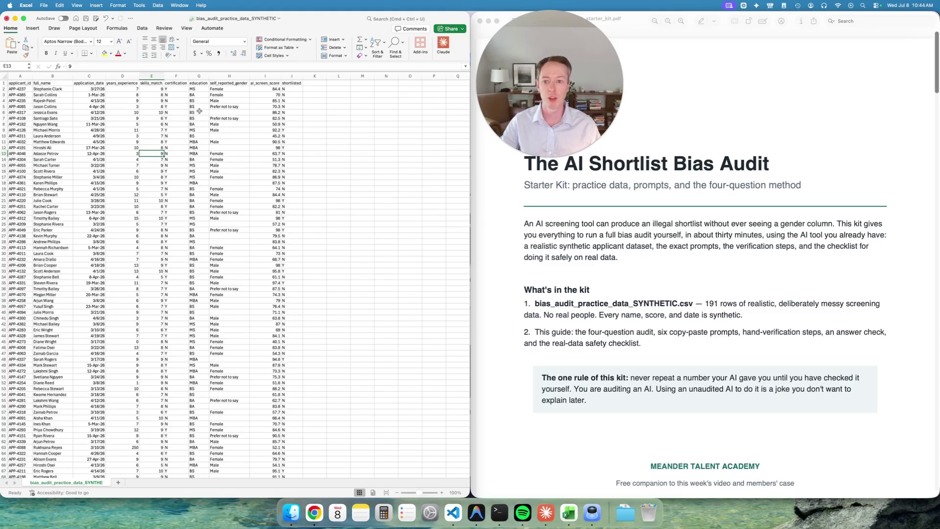
- Examine the skills_match, certification, ai_screen_score and shortlisted columns, and the four-question method in the starter kit PDF
{"action": "left_click_drag", "start_coordinate": [161, 89], "coordinate": [181, 87]}
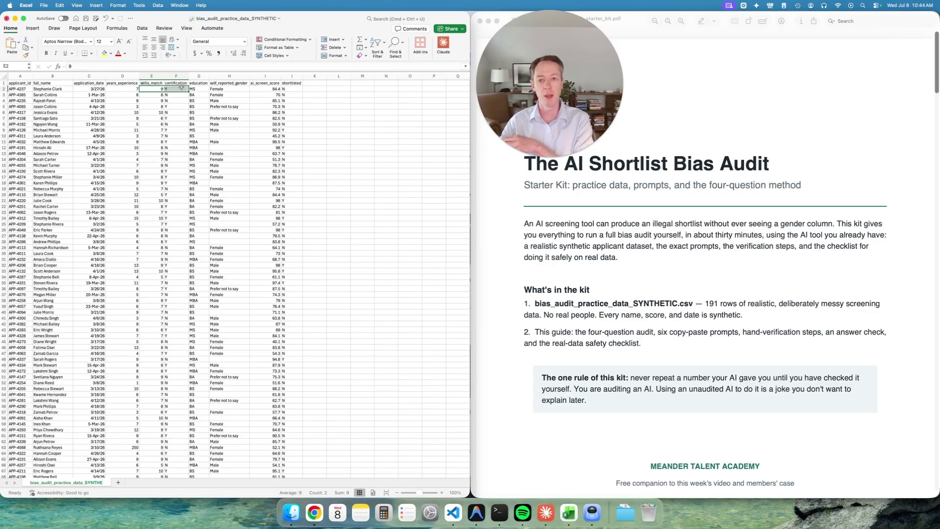
{"action": "left_click", "coordinate": [267, 89]}
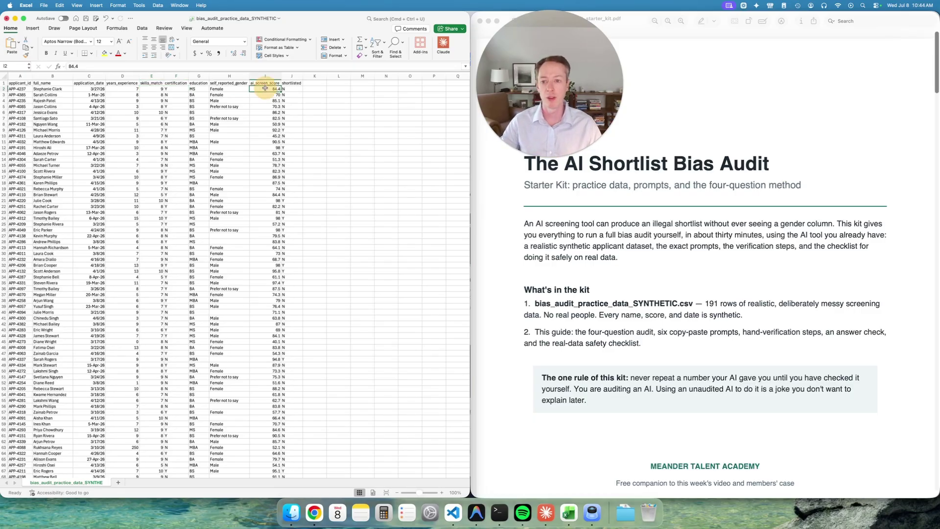
{"action": "left_click", "coordinate": [293, 89]}
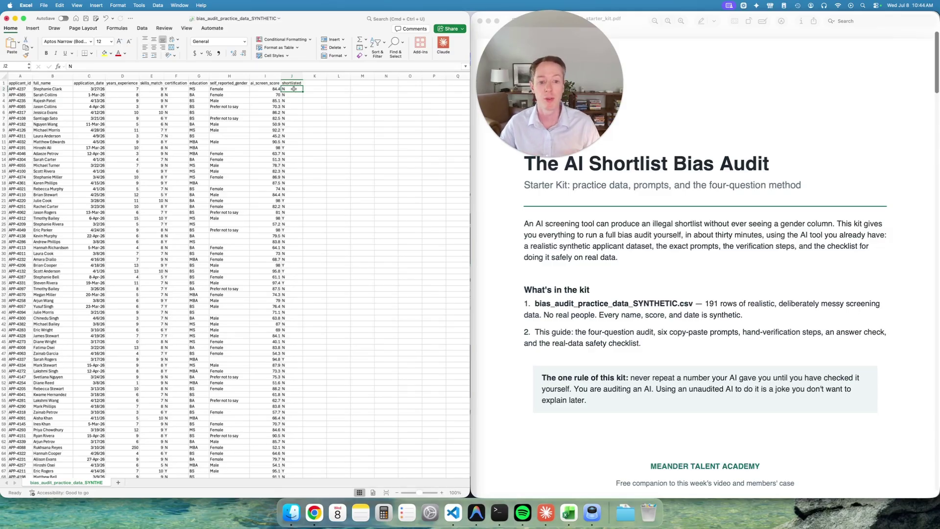
{"action": "left_click", "coordinate": [744, 202]}
{"action": "scroll", "coordinate": [745, 202], "scroll_direction": "down", "scroll_amount": 10}
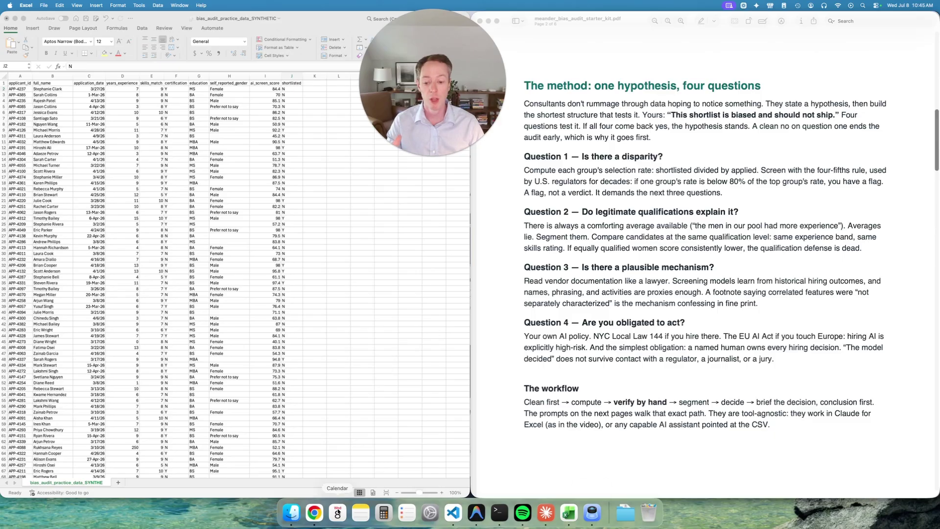
- Switch to Chrome and open the simulated practice case "The Shortlist That Wrote Itself" from the self-study course catalog
{"action": "left_click", "coordinate": [312, 513]}
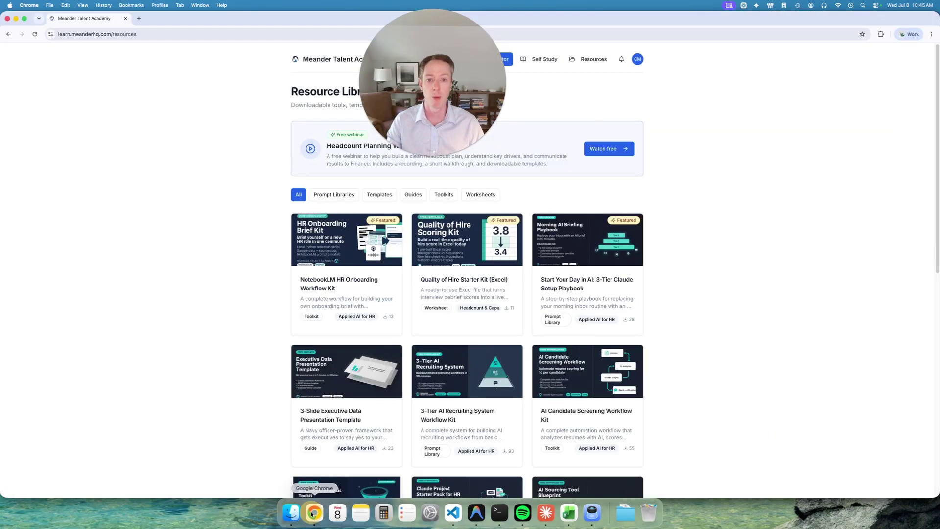
{"action": "left_click", "coordinate": [541, 59]}
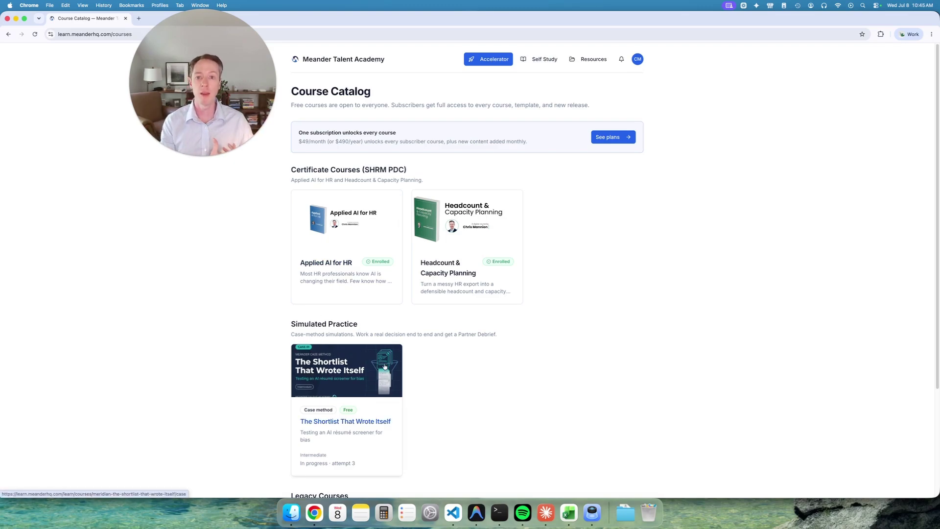
{"action": "left_click", "coordinate": [363, 394]}
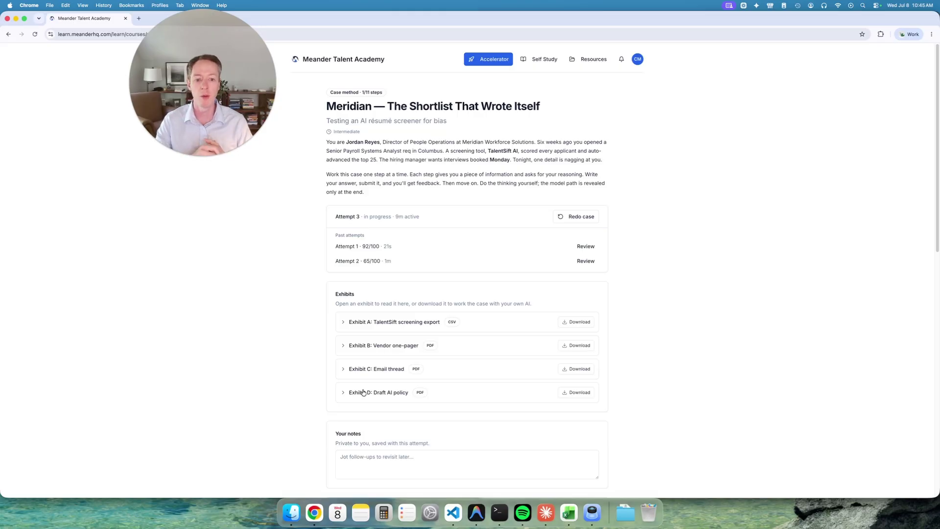
- Look through the case's exhibits and steps, and read Exhibit B, the vendor one-pager
{"action": "scroll", "coordinate": [449, 334], "scroll_direction": "down", "scroll_amount": 5}
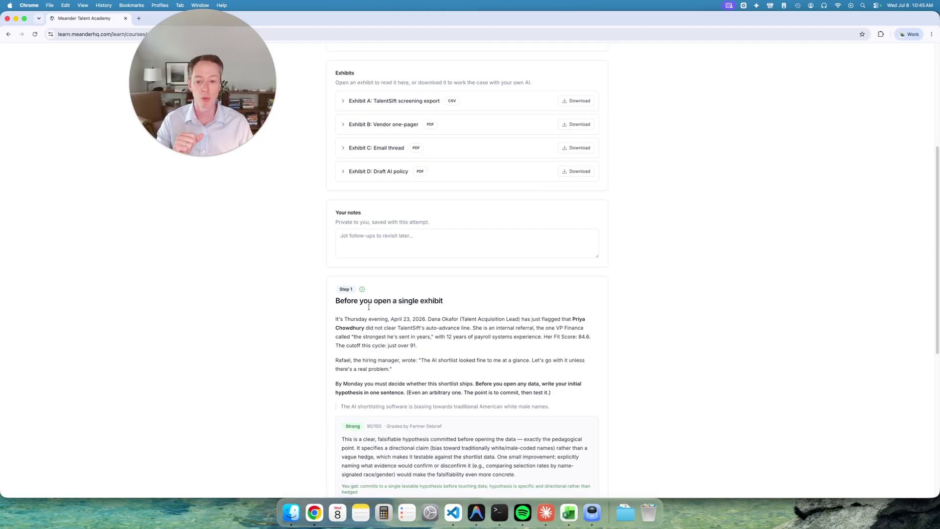
{"action": "scroll", "coordinate": [369, 307], "scroll_direction": "down", "scroll_amount": 7}
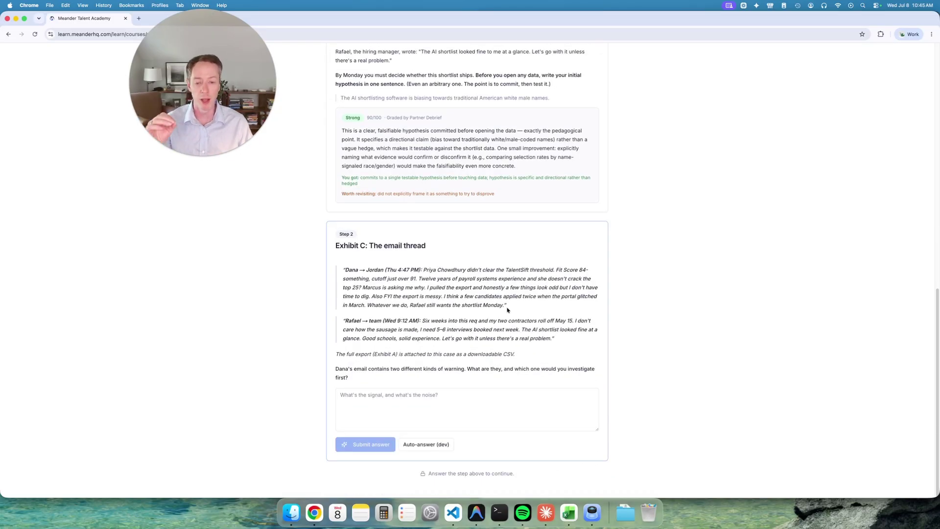
{"action": "scroll", "coordinate": [507, 309], "scroll_direction": "up", "scroll_amount": 12}
{"action": "left_click", "coordinate": [395, 280]}
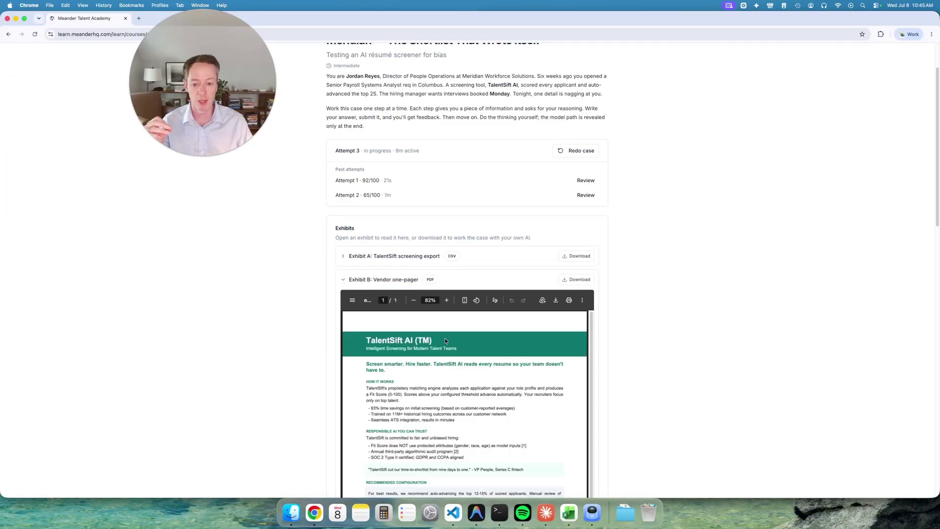
{"action": "scroll", "coordinate": [444, 340], "scroll_direction": "down", "scroll_amount": 2}
{"action": "scroll", "coordinate": [804, 289], "scroll_direction": "down", "scroll_amount": 5}
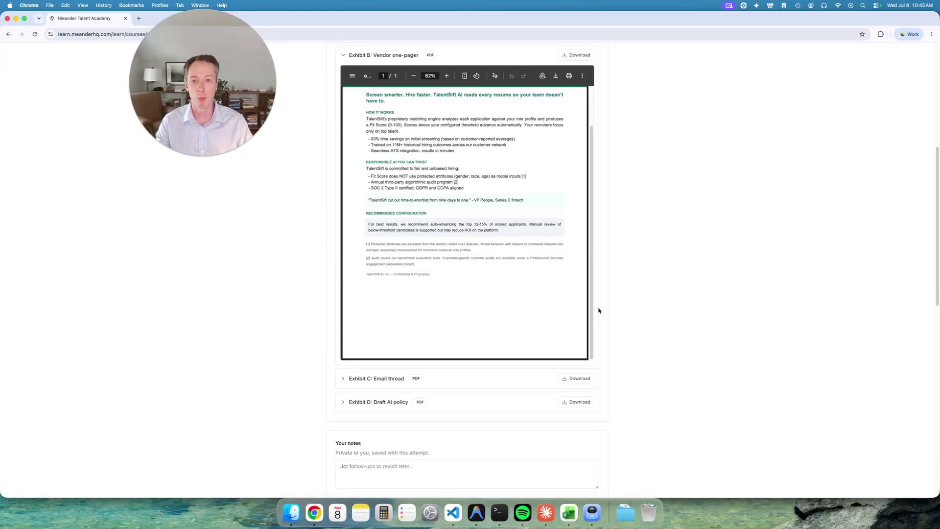
{"action": "scroll", "coordinate": [598, 311], "scroll_direction": "up", "scroll_amount": 6}
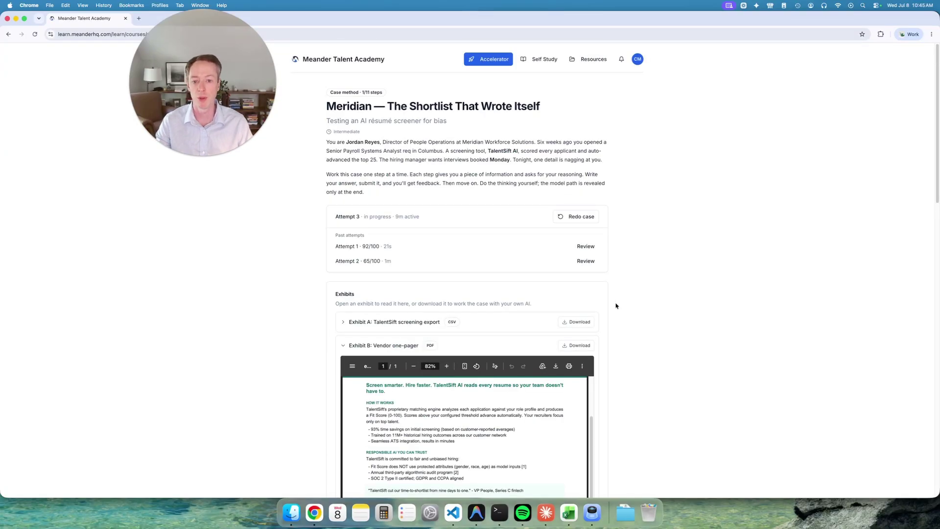
- Open the review of Attempt 2 and examine its Partner Debrief scores, fork decisions and recommended lessons
{"action": "left_click", "coordinate": [585, 261]}
{"action": "scroll", "coordinate": [494, 299], "scroll_direction": "up", "scroll_amount": 2}
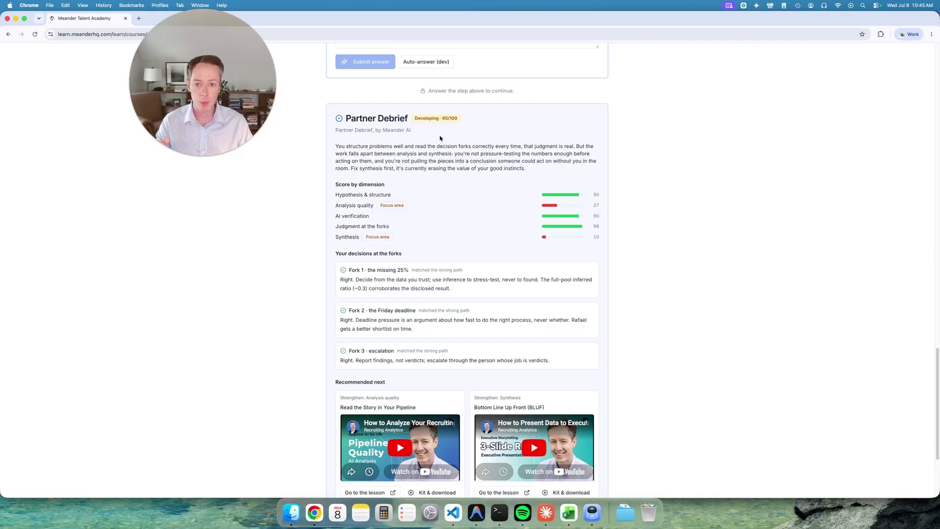
{"action": "scroll", "coordinate": [234, 312], "scroll_direction": "down", "scroll_amount": 3}
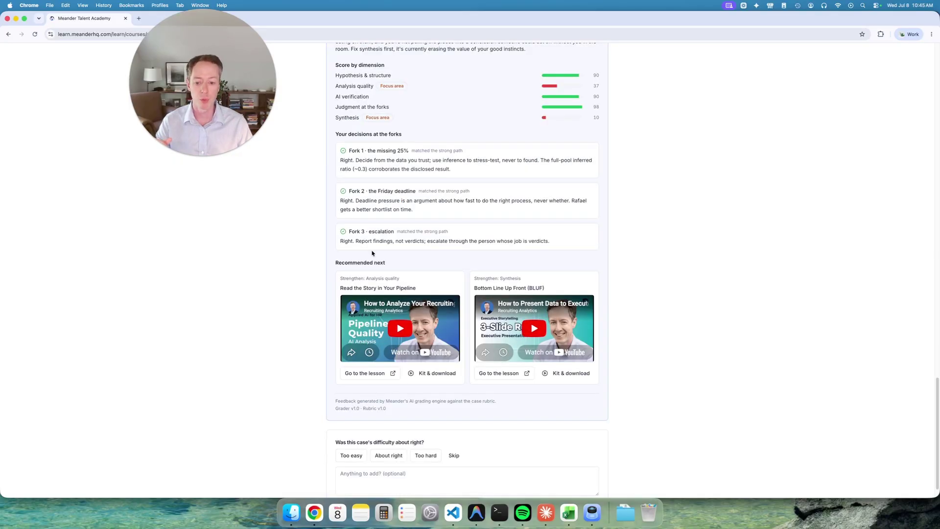
{"action": "scroll", "coordinate": [373, 289], "scroll_direction": "down", "scroll_amount": 1}
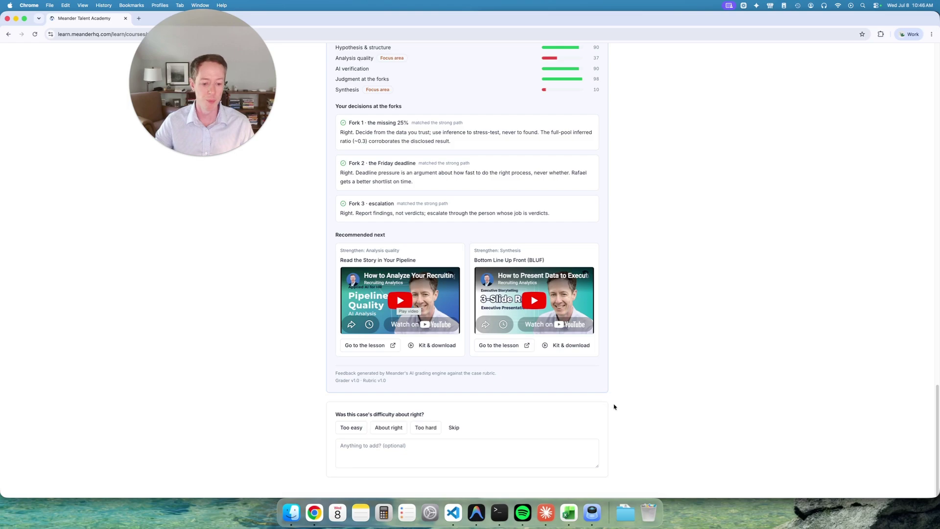
- Return to Excel and the starter kit PDF, and read the four audit questions, the workflow and the ordered prompts
{"action": "left_click", "coordinate": [569, 515]}
{"action": "left_click", "coordinate": [591, 513]}
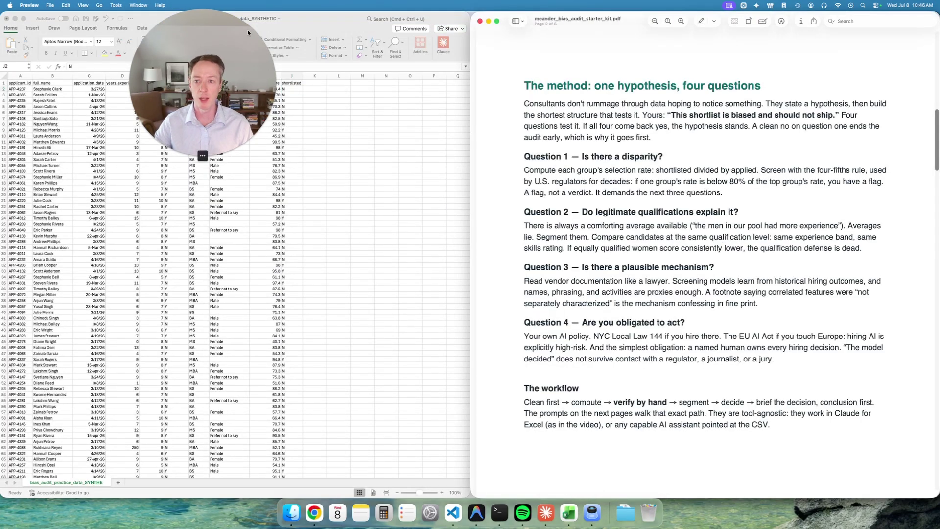
{"action": "left_click_drag", "start_coordinate": [230, 48], "coordinate": [428, 48]}
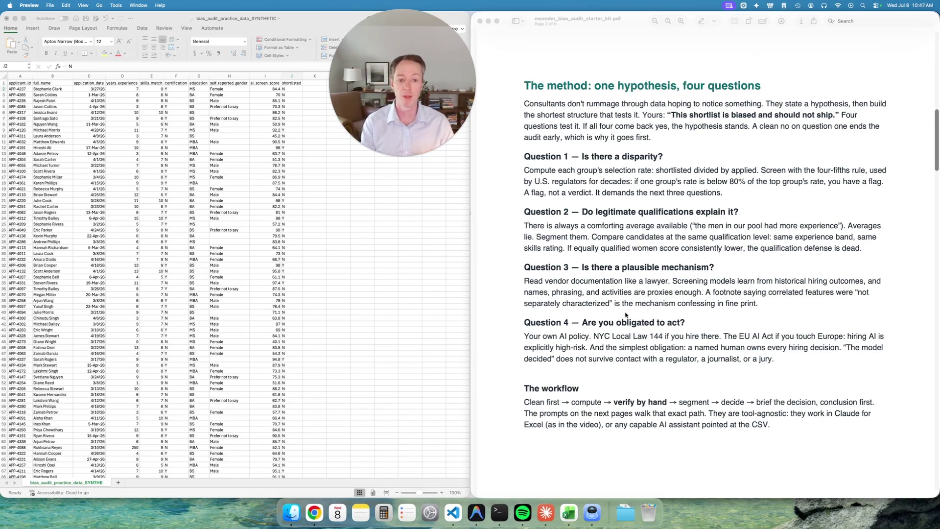
{"action": "scroll", "coordinate": [636, 309], "scroll_direction": "down", "scroll_amount": 1}
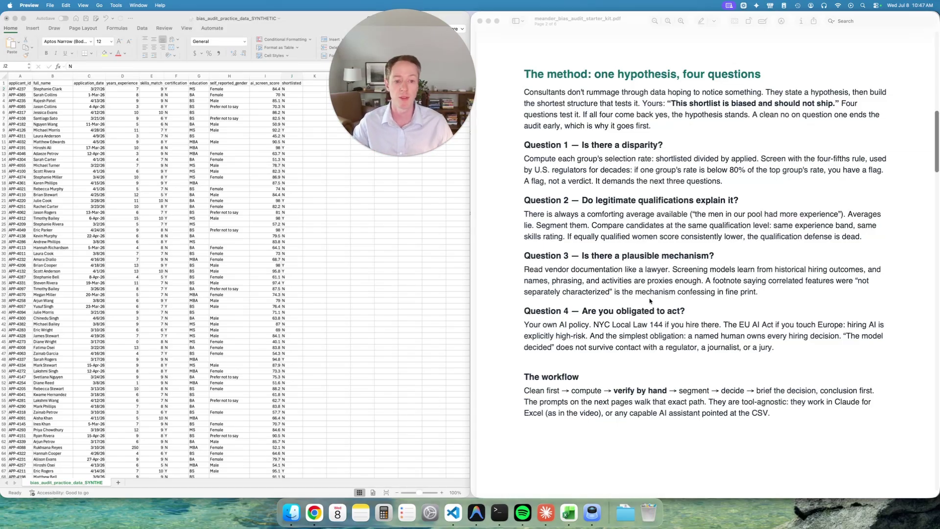
{"action": "scroll", "coordinate": [654, 262], "scroll_direction": "down", "scroll_amount": 2}
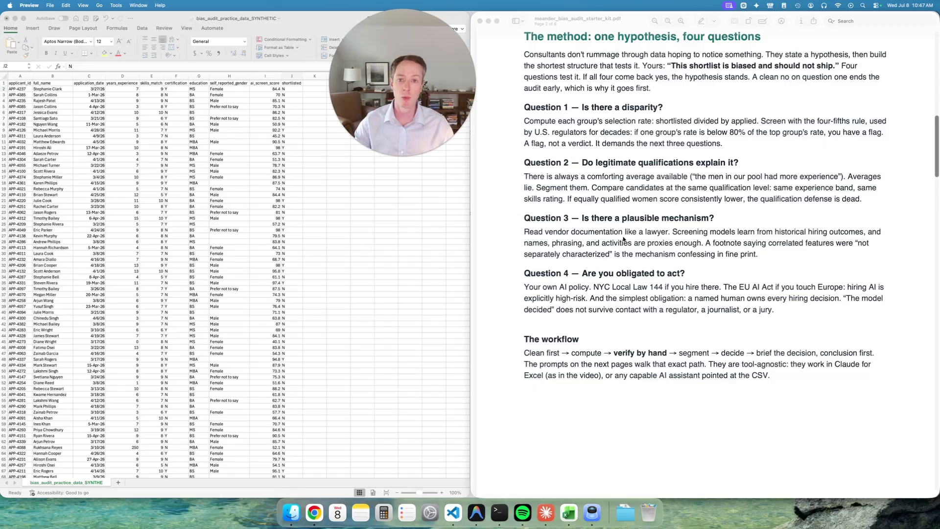
{"action": "scroll", "coordinate": [670, 323], "scroll_direction": "down", "scroll_amount": 2}
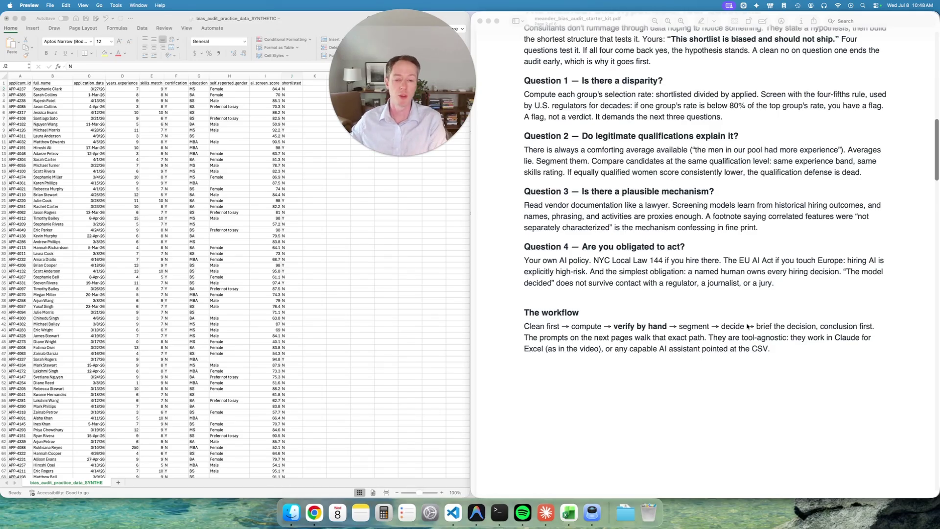
{"action": "scroll", "coordinate": [567, 314], "scroll_direction": "down", "scroll_amount": 3}
{"action": "scroll", "coordinate": [567, 314], "scroll_direction": "down", "scroll_amount": 8}
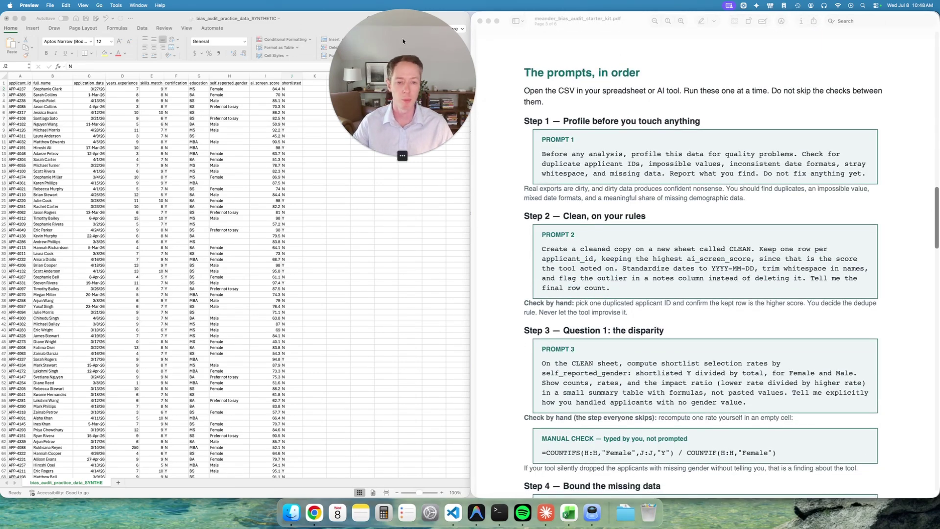
- Open the Claude add-in alongside the practice data workbook
{"action": "left_click_drag", "start_coordinate": [437, 51], "coordinate": [313, 47]}
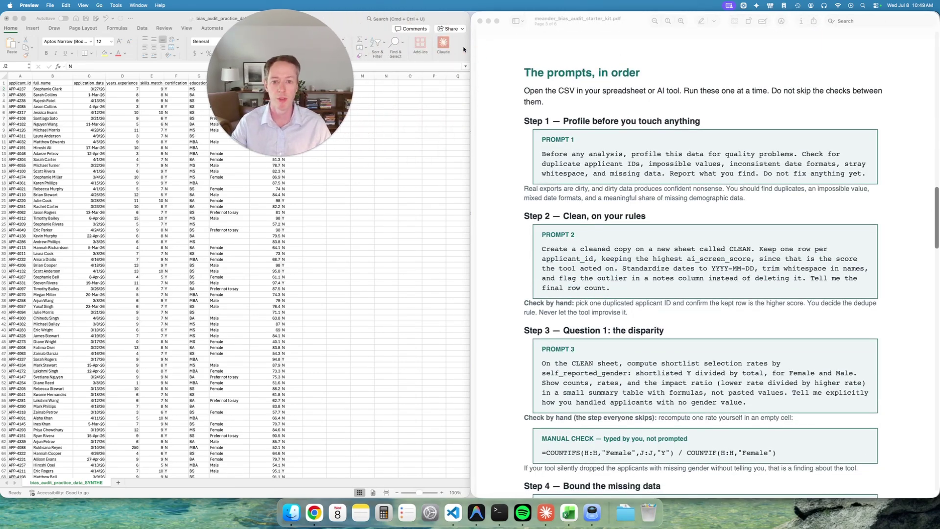
{"action": "left_click", "coordinate": [443, 44]}
{"action": "left_click", "coordinate": [443, 45]}
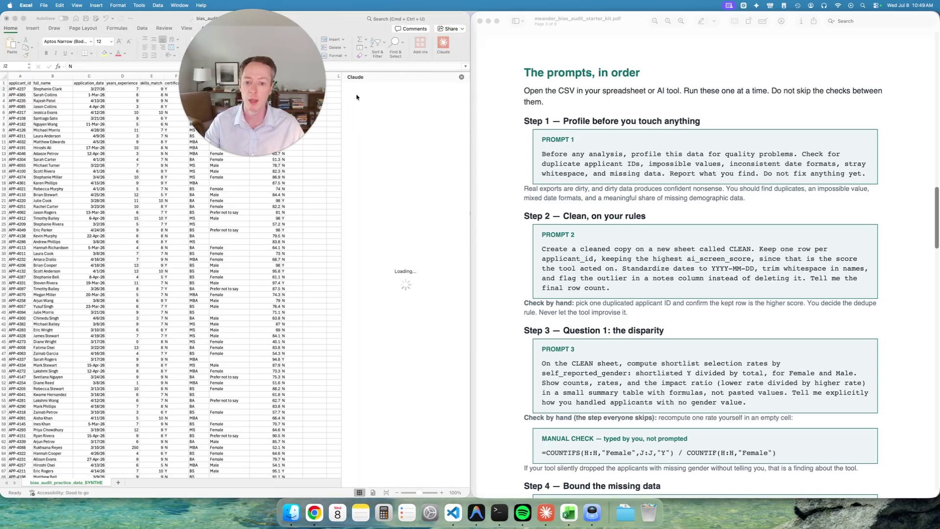
- Copy Prompt 1 from the starter kit PDF and send it to Claude to profile the data for quality problems without fixing anything
{"action": "left_click", "coordinate": [530, 223]}
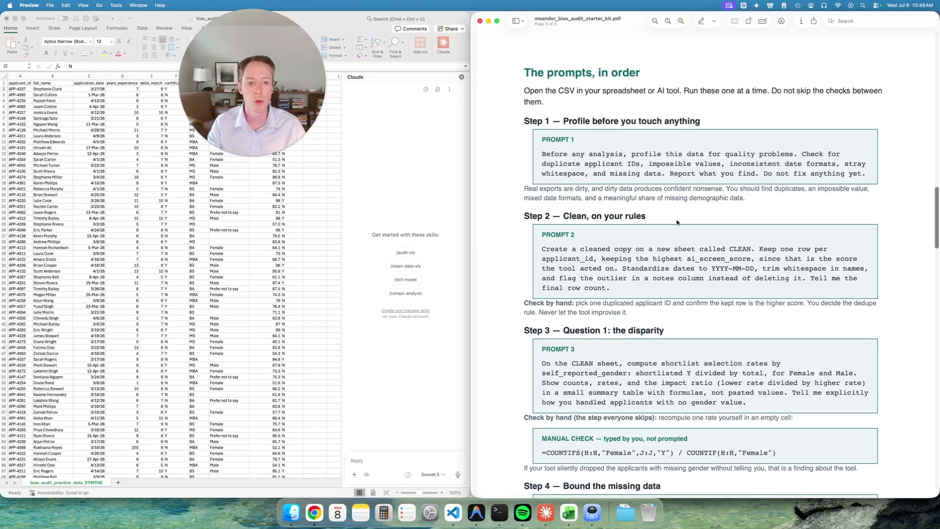
{"action": "left_click_drag", "start_coordinate": [543, 155], "coordinate": [862, 173]}
{"action": "key", "text": "super+c"}
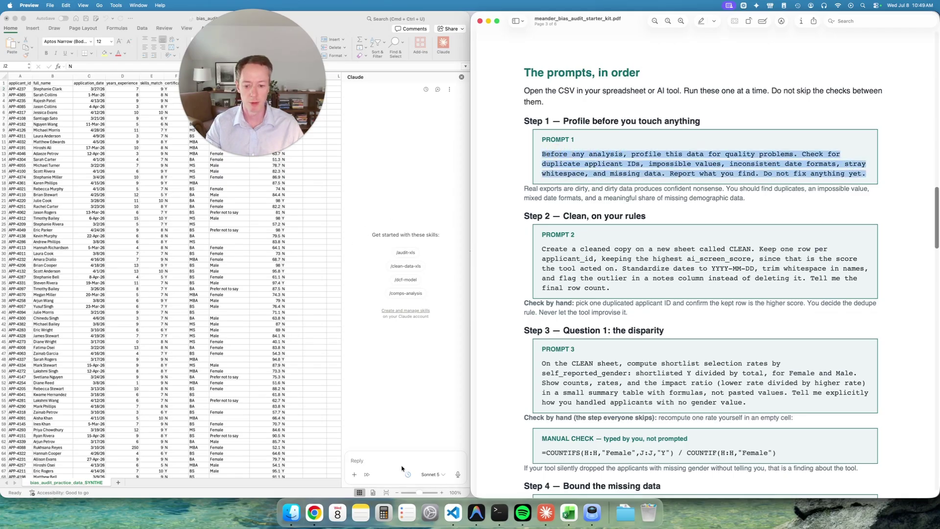
{"action": "left_click", "coordinate": [401, 465]}
{"action": "left_click", "coordinate": [370, 458]}
{"action": "key", "text": "super+v"}
{"action": "key", "text": "Return"}
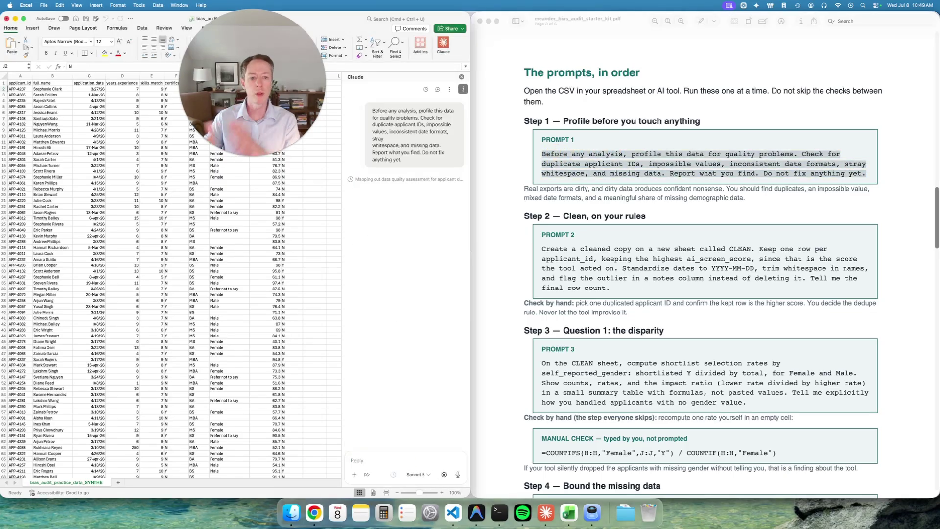
{"action": "left_click", "coordinate": [708, 171]}
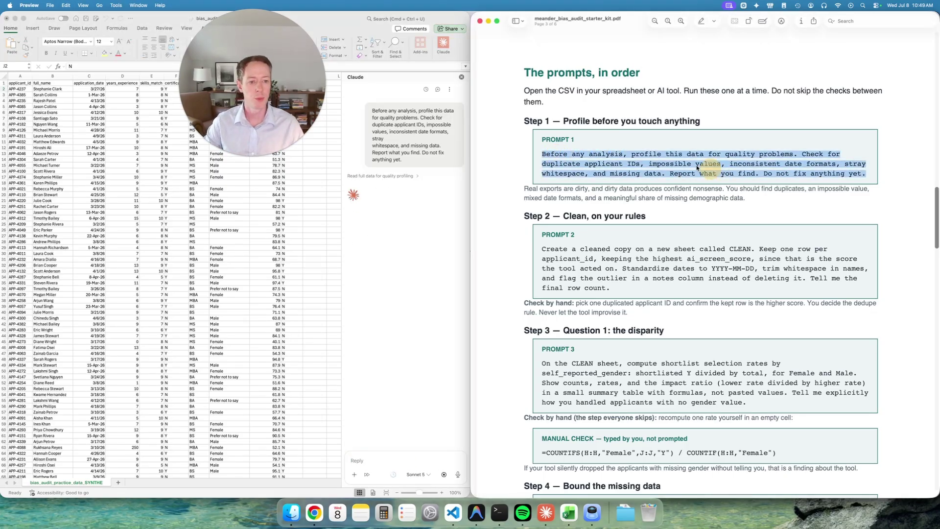
{"action": "left_click", "coordinate": [703, 148]}
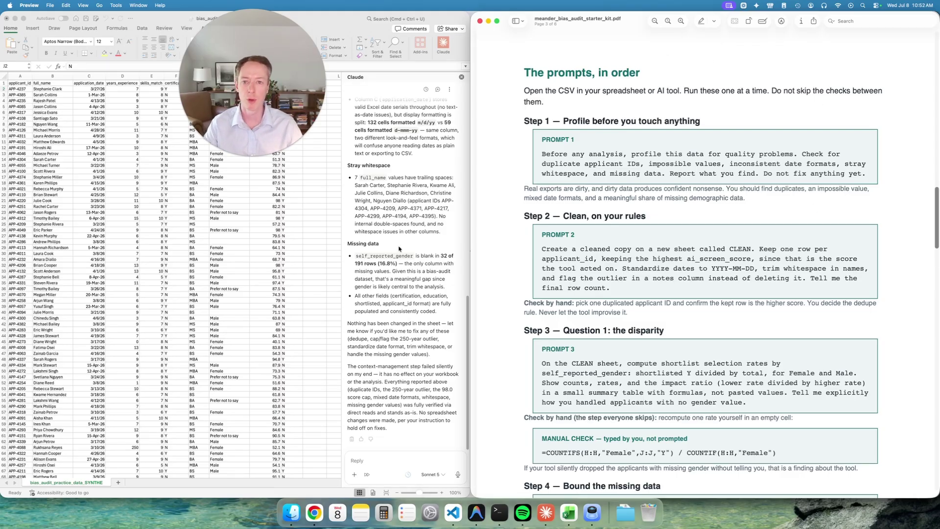
- Read Claude's data quality report on duplicate IDs, impossible values, date formats, stray whitespace and missing data
{"action": "scroll", "coordinate": [398, 248], "scroll_direction": "up", "scroll_amount": 15}
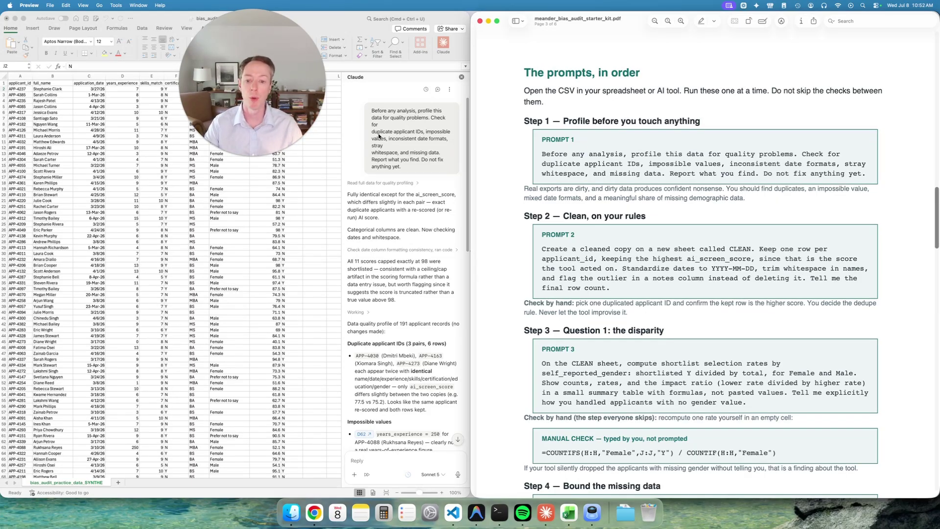
{"action": "scroll", "coordinate": [379, 136], "scroll_direction": "down", "scroll_amount": 5}
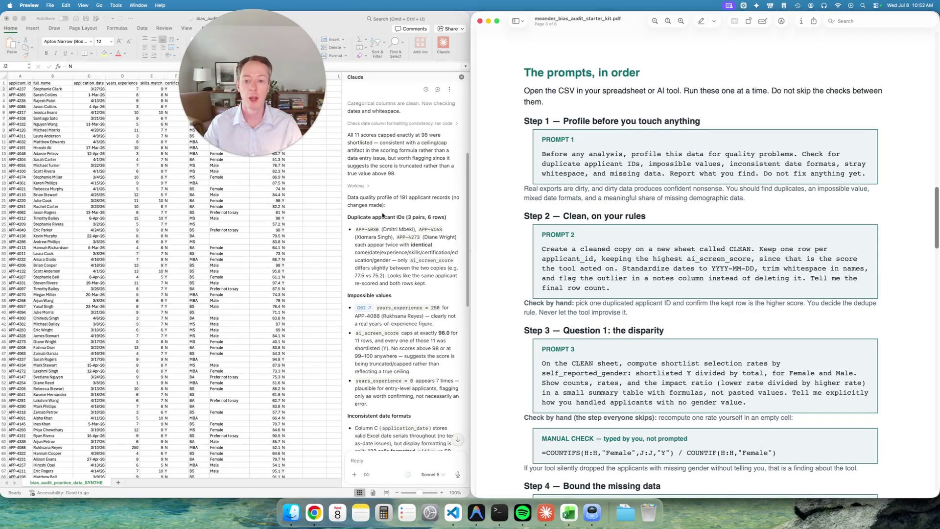
{"action": "scroll", "coordinate": [392, 205], "scroll_direction": "down", "scroll_amount": 1}
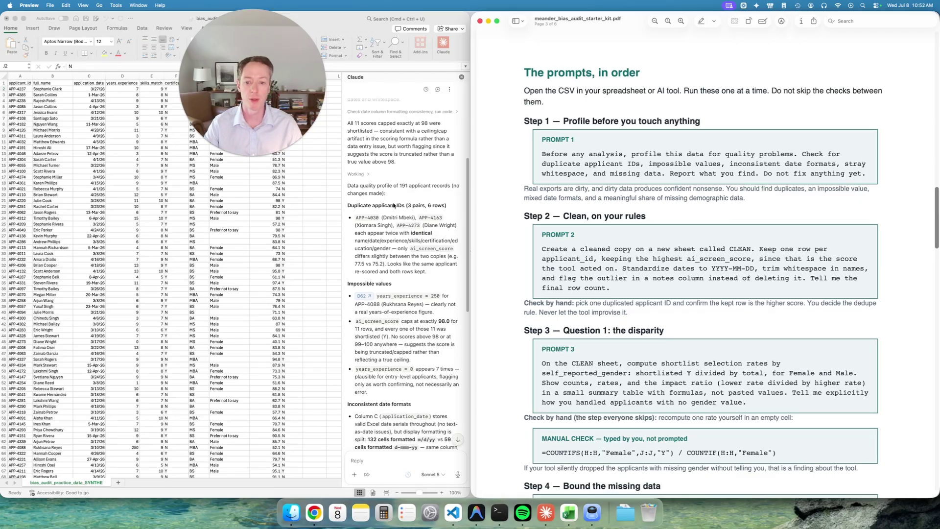
{"action": "scroll", "coordinate": [424, 231], "scroll_direction": "down", "scroll_amount": 3}
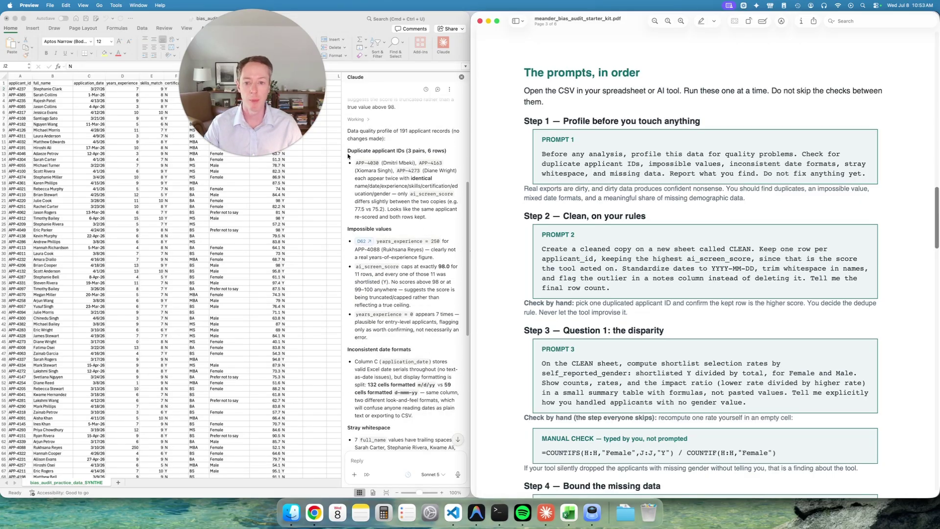
{"action": "scroll", "coordinate": [402, 196], "scroll_direction": "down", "scroll_amount": 5}
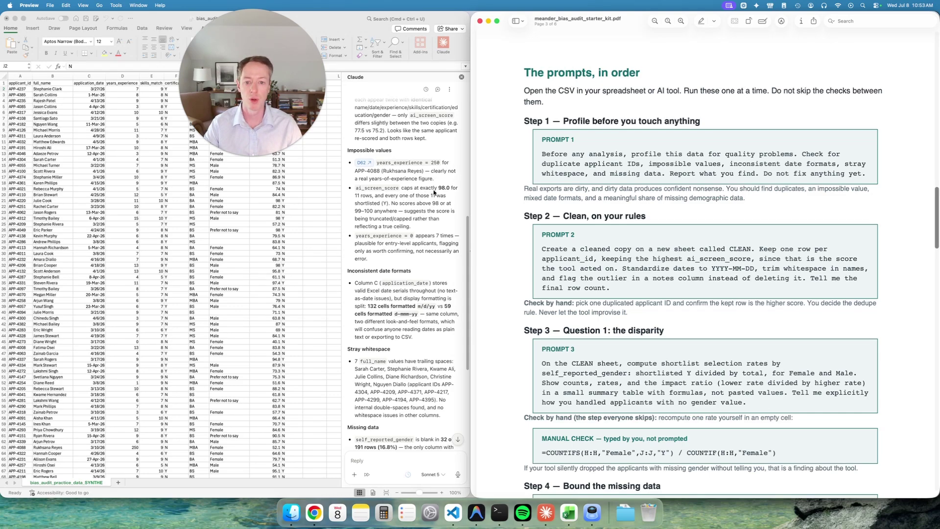
{"action": "scroll", "coordinate": [420, 259], "scroll_direction": "down", "scroll_amount": 2}
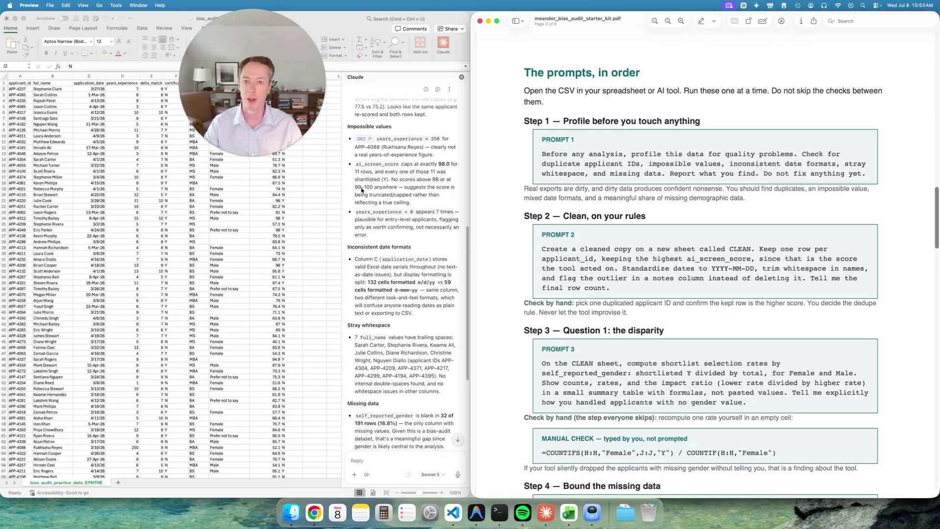
{"action": "scroll", "coordinate": [377, 214], "scroll_direction": "down", "scroll_amount": 1}
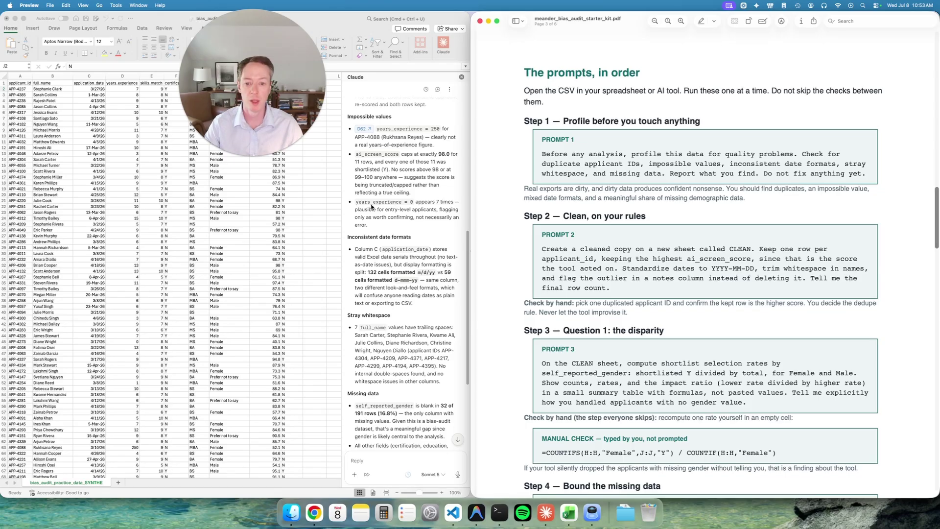
{"action": "scroll", "coordinate": [417, 282], "scroll_direction": "down", "scroll_amount": 5}
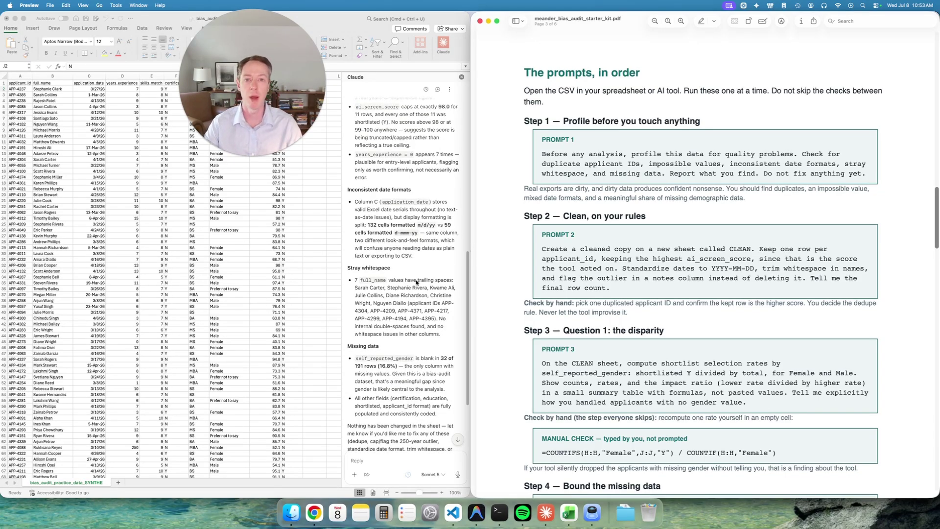
{"action": "scroll", "coordinate": [427, 297], "scroll_direction": "down", "scroll_amount": 8}
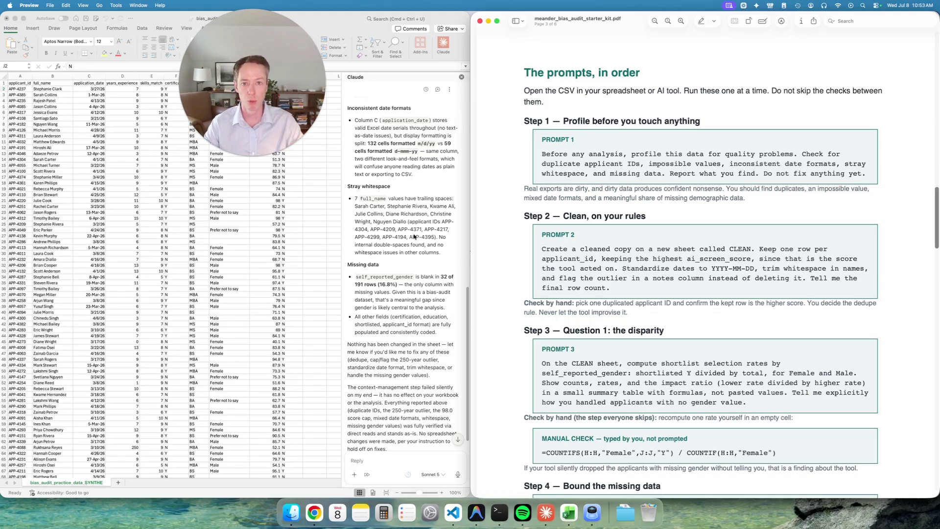
{"action": "scroll", "coordinate": [409, 225], "scroll_direction": "down", "scroll_amount": 2}
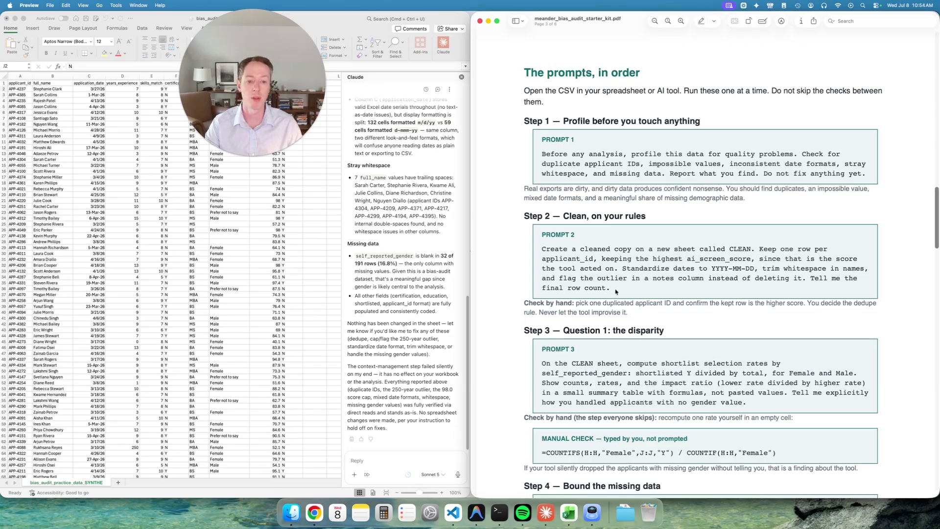
- Copy Prompt 2 from the starter kit and send it to Claude to create a cleaned copy on a new sheet called CLEAN
{"action": "mouse_move", "coordinate": [616, 292]}
{"action": "left_mouse_down"}
{"action": "mouse_move", "coordinate": [542, 248]}
{"action": "mouse_move", "coordinate": [630, 273]}
{"action": "mouse_move", "coordinate": [631, 300]}
{"action": "mouse_move", "coordinate": [615, 290]}
{"action": "left_mouse_up"}
{"action": "left_click", "coordinate": [542, 247]}
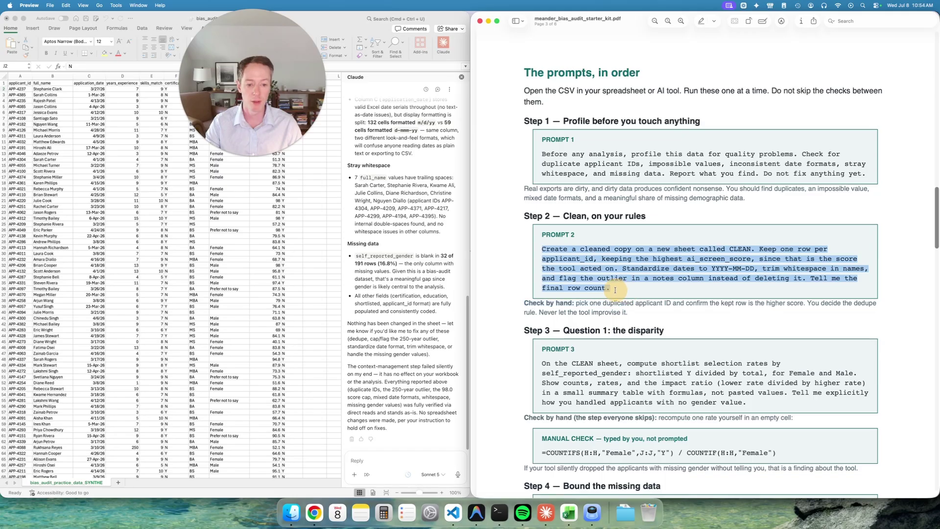
{"action": "key", "text": "super+c"}
{"action": "left_click", "coordinate": [376, 458]}
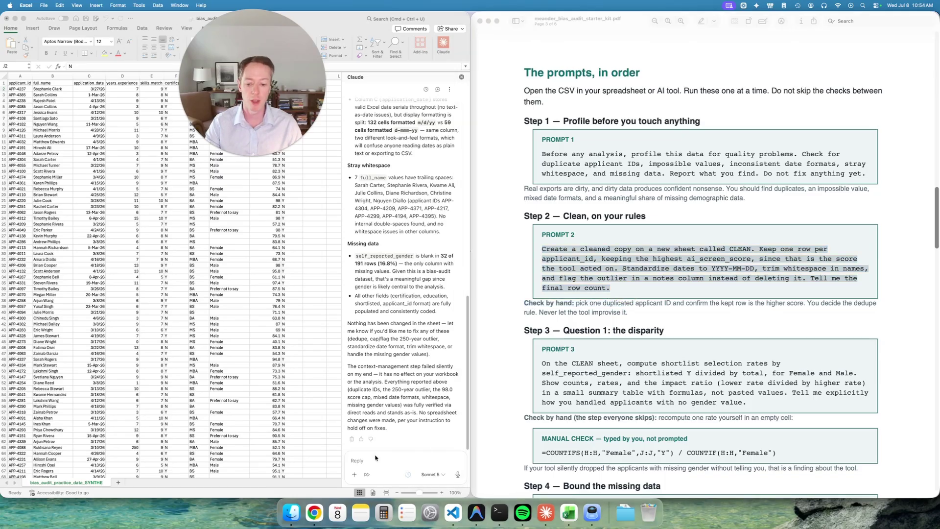
{"action": "key", "text": "super+v"}
{"action": "key", "text": "Return"}
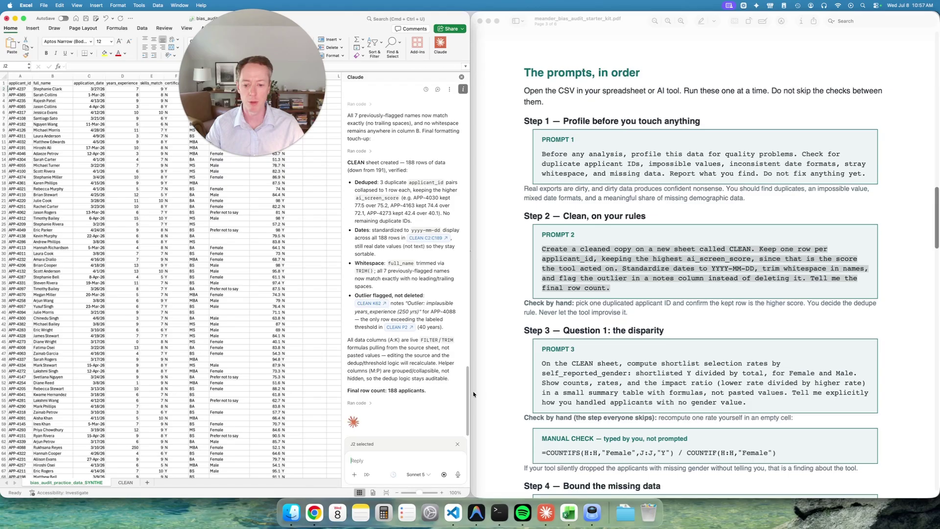
- Go back to the duplicate applicant IDs in Claude's report and copy the first duplicated applicant's name
{"action": "scroll", "coordinate": [430, 357], "scroll_direction": "up", "scroll_amount": 15}
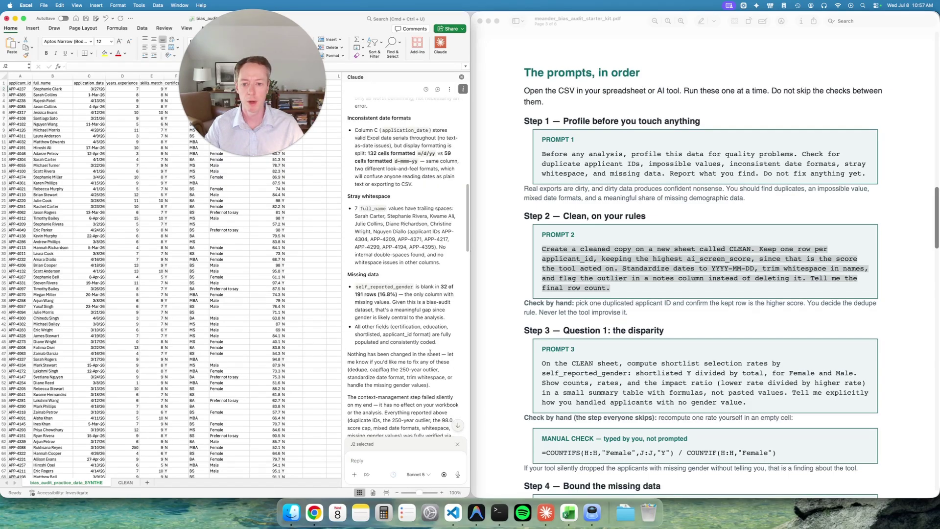
{"action": "scroll", "coordinate": [430, 238], "scroll_direction": "up", "scroll_amount": 5}
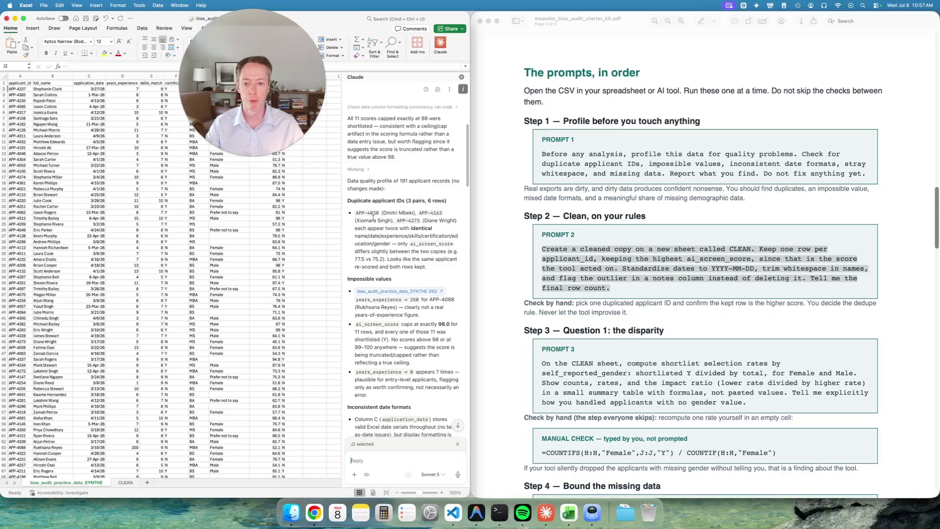
{"action": "left_click_drag", "start_coordinate": [383, 212], "coordinate": [414, 213]}
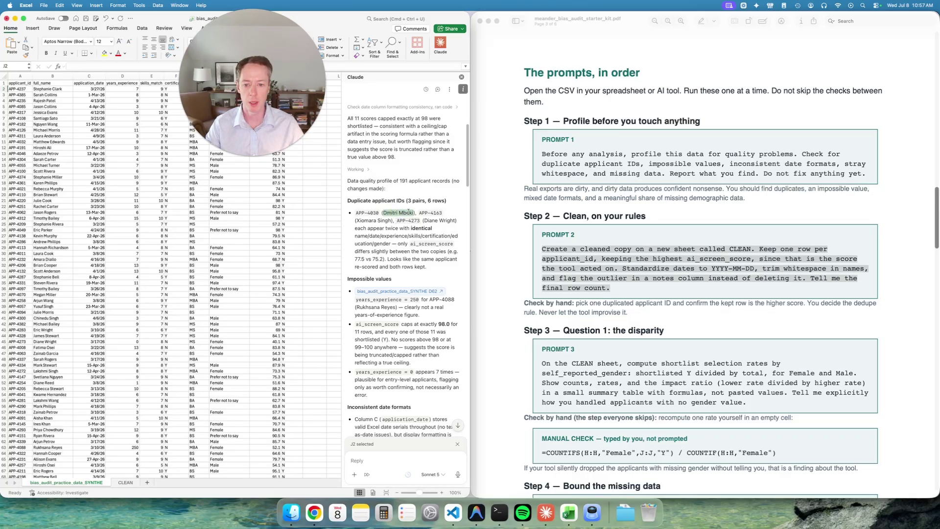
- Add header filters to columns A to J of the original practice data sheet
{"action": "left_click", "coordinate": [49, 94]}
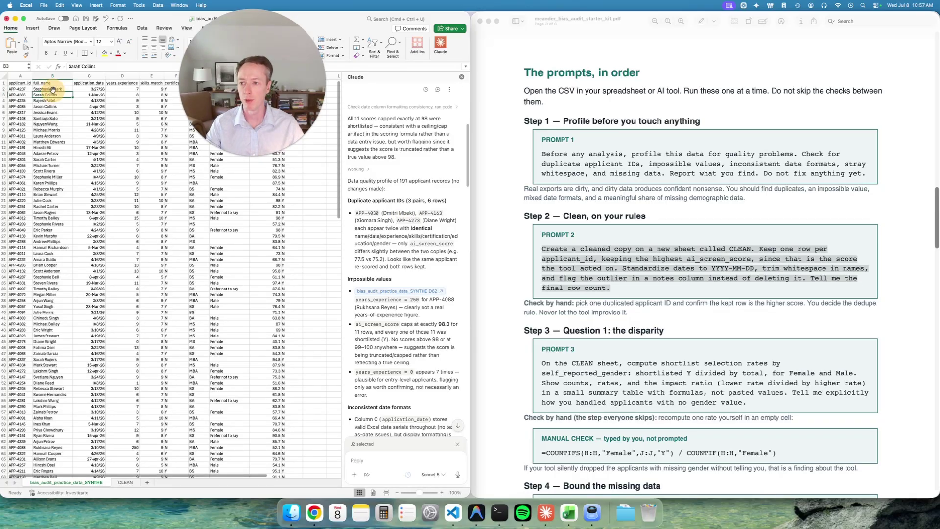
{"action": "left_click_drag", "start_coordinate": [314, 66], "coordinate": [633, 75]}
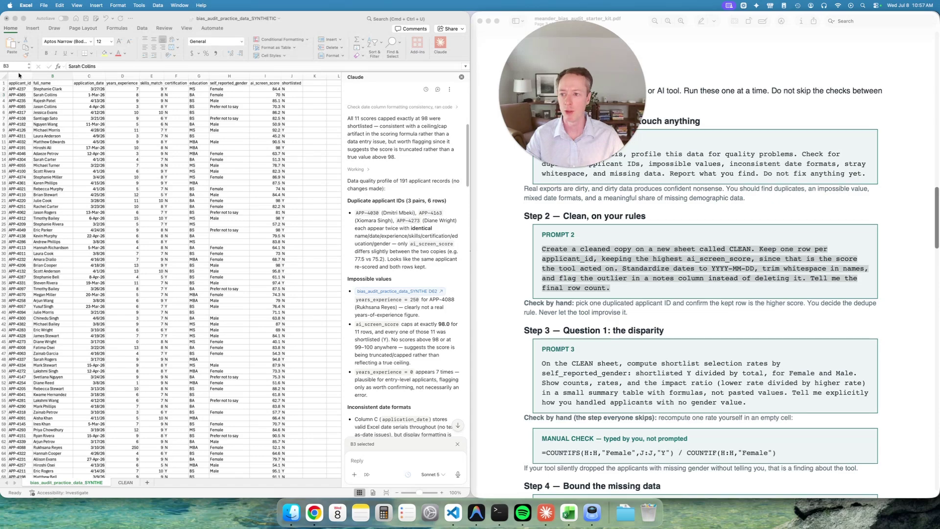
{"action": "left_click_drag", "start_coordinate": [19, 75], "coordinate": [291, 85]}
{"action": "left_click", "coordinate": [374, 45]}
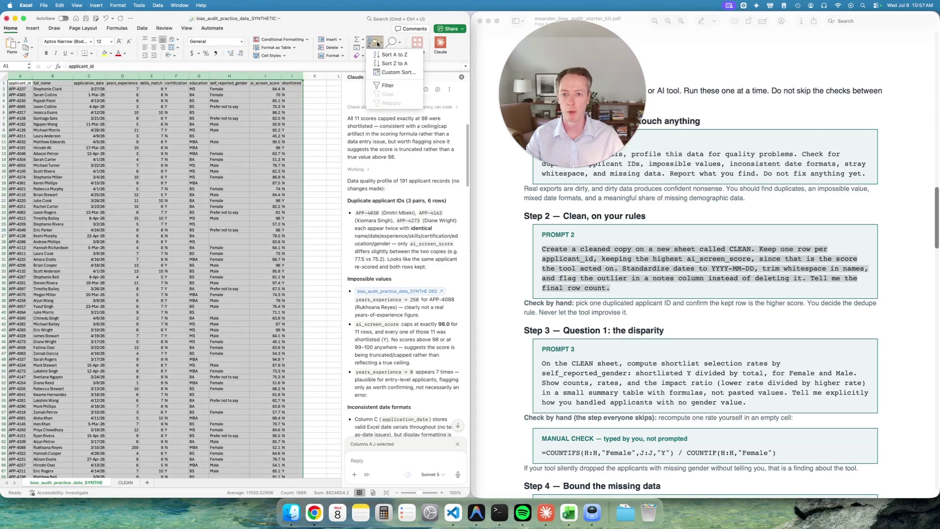
{"action": "left_click", "coordinate": [387, 87]}
{"action": "left_click", "coordinate": [88, 112]}
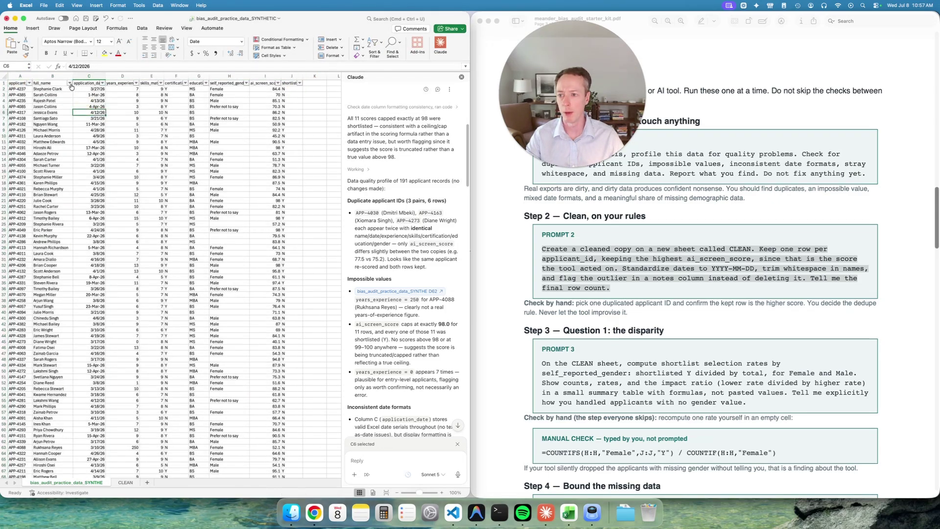
- Filter full_name on the original sheet for the first duplicated applicant, compare the matching rows, and clear the filter
{"action": "left_click", "coordinate": [69, 82]}
{"action": "type", "text": "Dmitri Mbeki"}
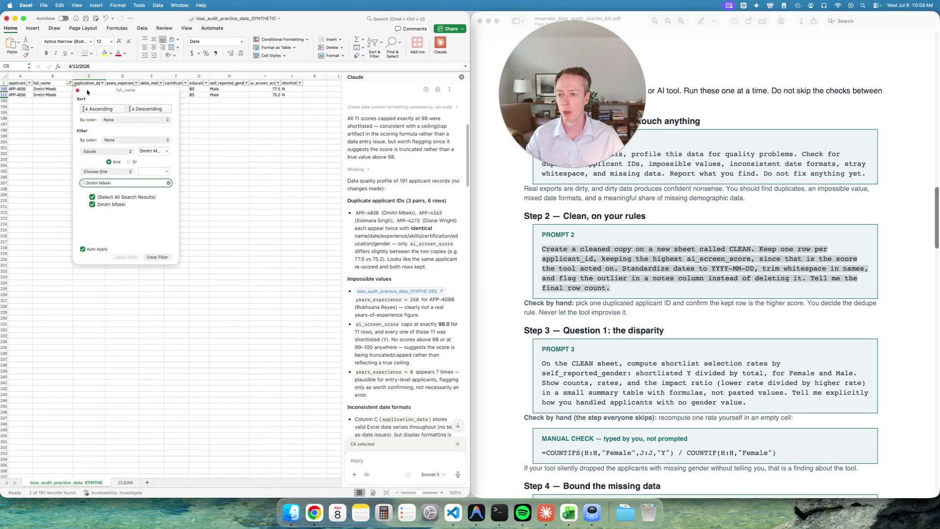
{"action": "left_click", "coordinate": [78, 91]}
{"action": "left_click", "coordinate": [70, 84]}
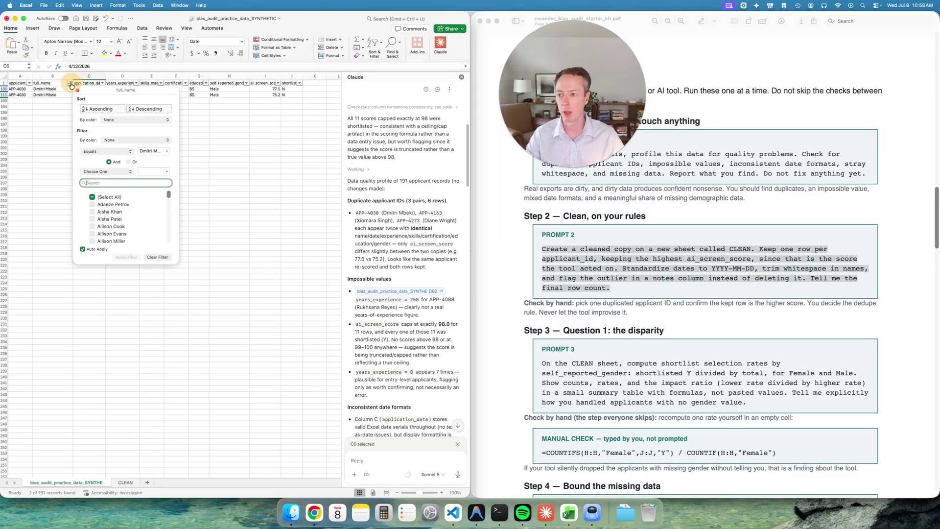
{"action": "left_click", "coordinate": [158, 257]}
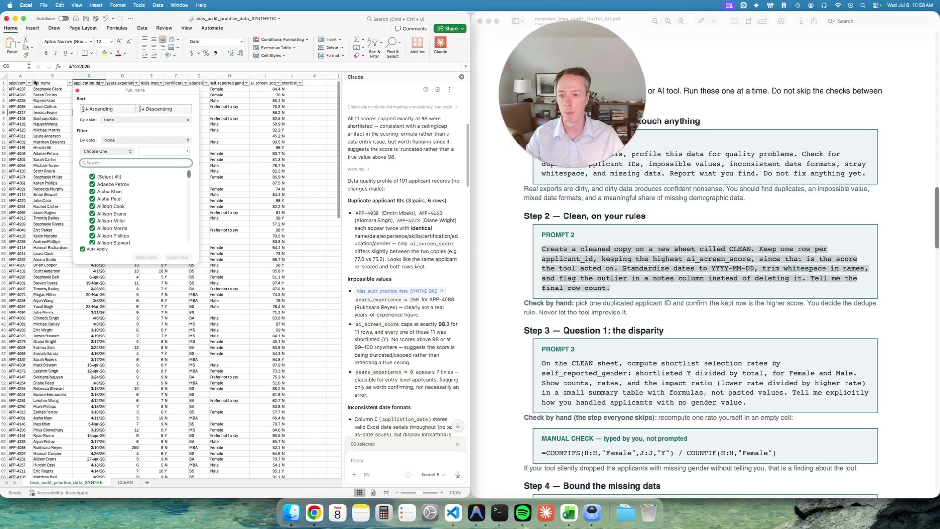
{"action": "left_click", "coordinate": [77, 90]}
- Open the CLEAN sheet and add header filters to columns A to Q
{"action": "left_click", "coordinate": [124, 482]}
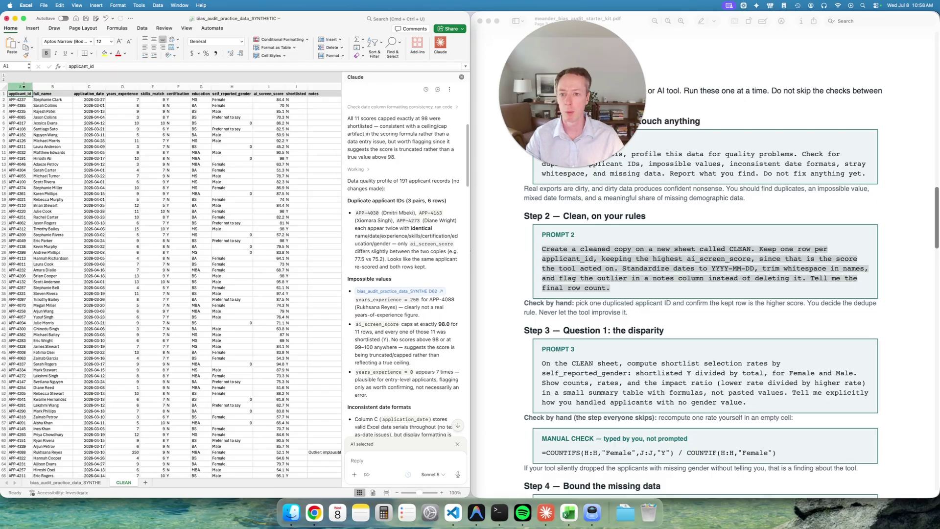
{"action": "left_click_drag", "start_coordinate": [24, 86], "coordinate": [264, 108]}
{"action": "key", "text": "super+shift+f"}
{"action": "left_click", "coordinate": [52, 169]}
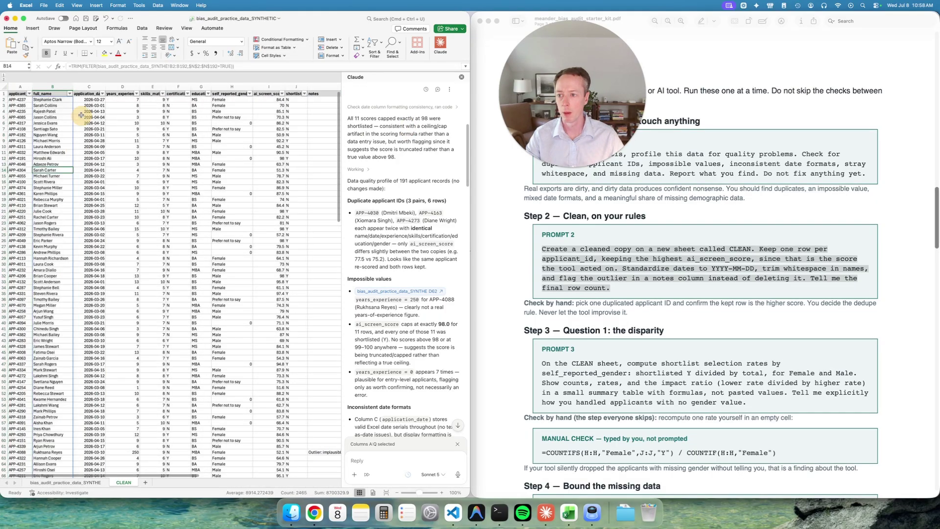
- Filter the CLEAN sheet's full_name column for the same duplicated applicant
{"action": "left_click", "coordinate": [70, 93]}
{"action": "type", "text": "Dmitri Mbeki"}
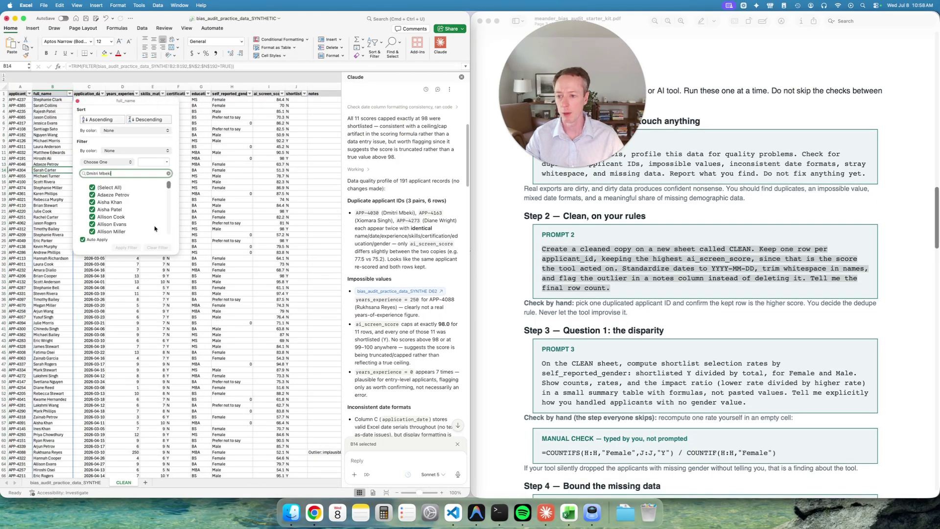
{"action": "left_click", "coordinate": [57, 101]}
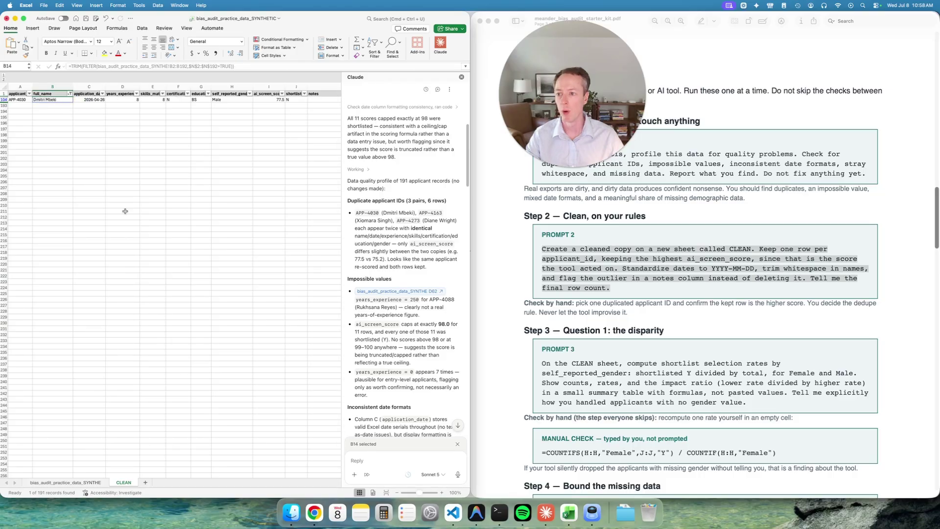
- Examine the applicant's kept ai_screen_score and the helper column for the maximum score per applicant_id on the CLEAN sheet
{"action": "left_click_drag", "start_coordinate": [130, 476], "coordinate": [230, 480]}
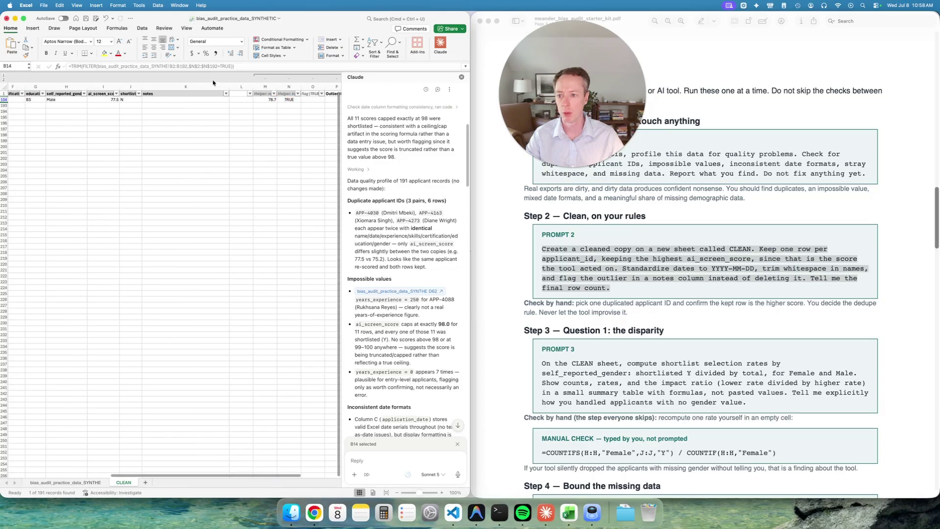
{"action": "left_click", "coordinate": [102, 93]}
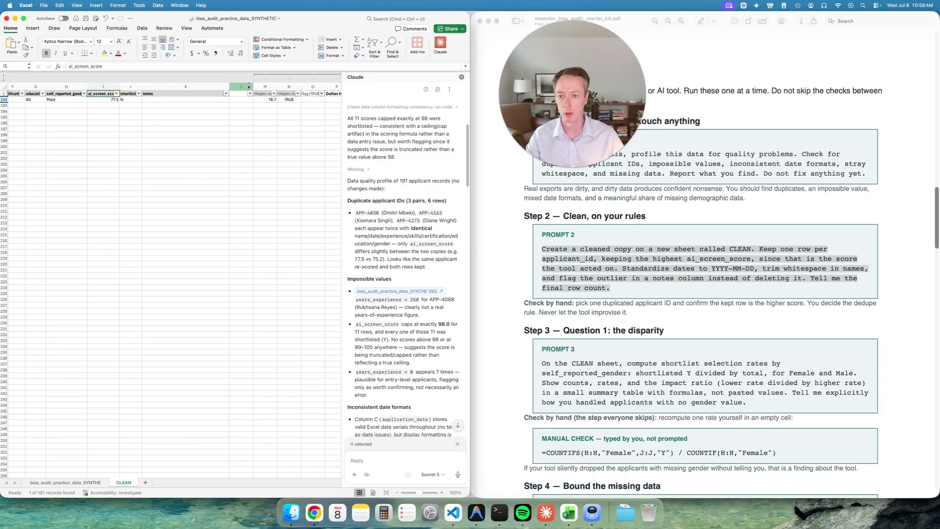
{"action": "left_click", "coordinate": [263, 94]}
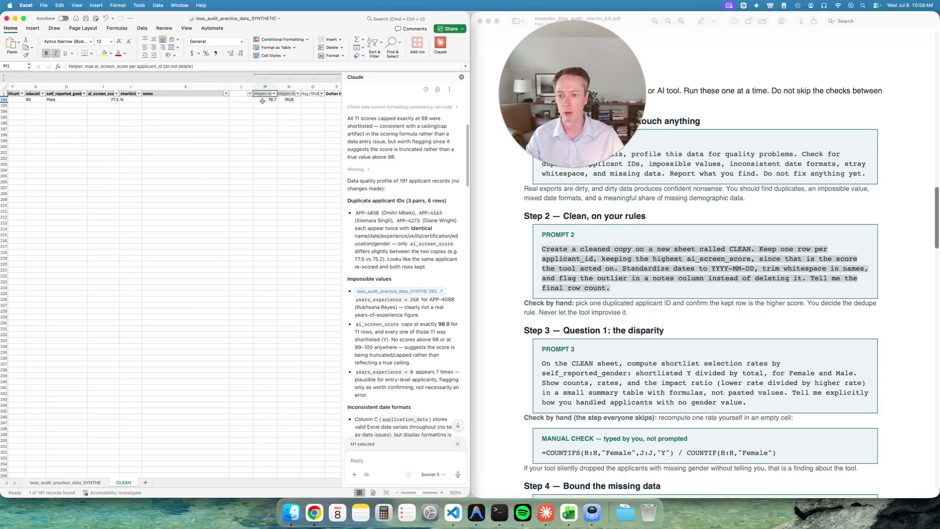
- Check the keep-flag helper value for the filtered applicant, and clear the filter on the CLEAN sheet
{"action": "left_click", "coordinate": [287, 94]}
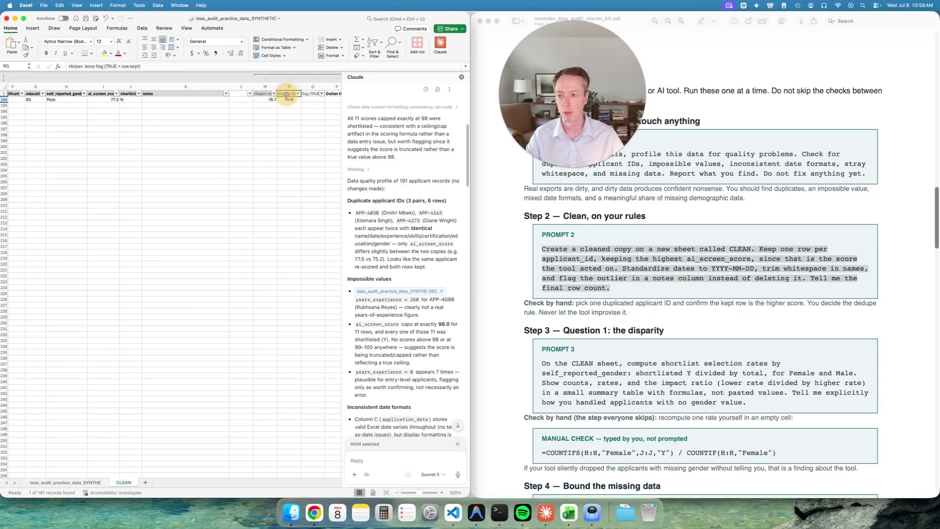
{"action": "key", "text": "Down"}
{"action": "scroll", "coordinate": [123, 474], "scroll_direction": "left", "scroll_amount": 5}
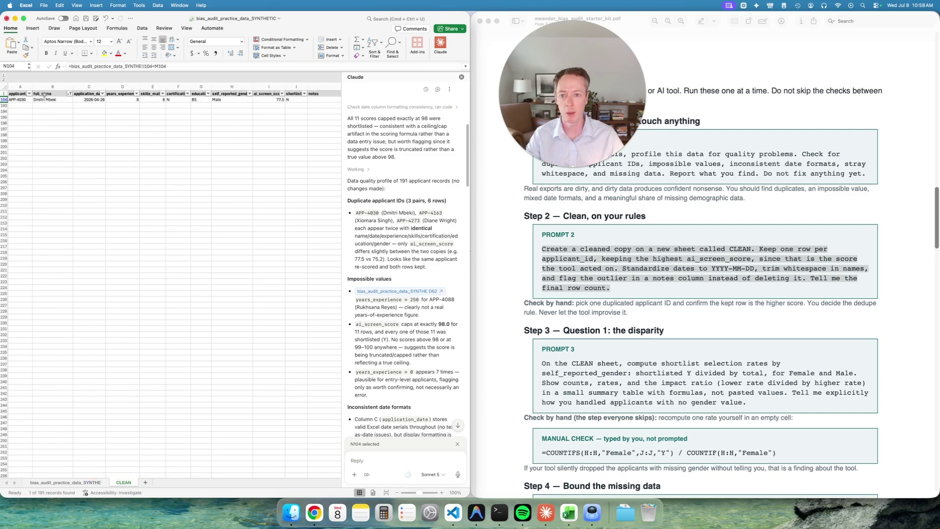
{"action": "left_click", "coordinate": [375, 46]}
{"action": "left_click", "coordinate": [384, 98]}
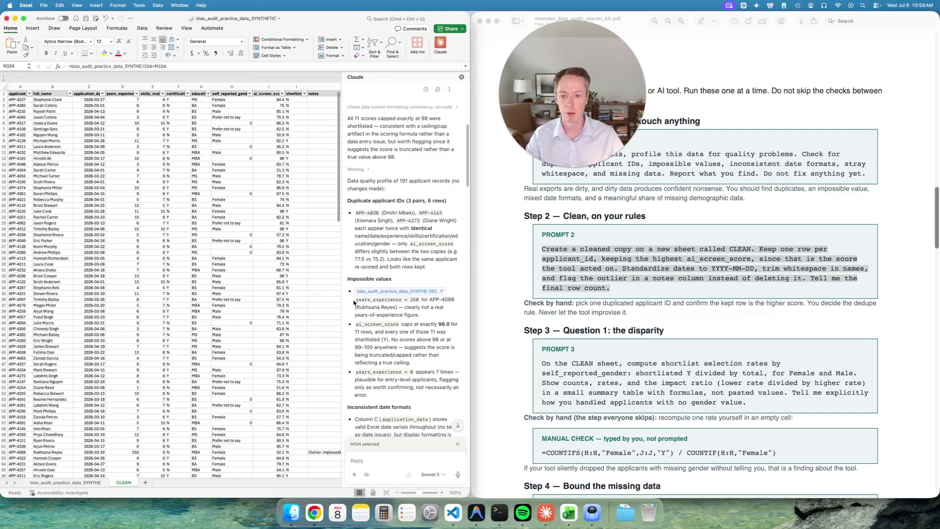
- Review Claude's cleaning report and send Claude the kit's Prompt 3 to compute shortlist selection rates and impact ratio by self_reported_gender on CLEAN
{"action": "left_click_drag", "start_coordinate": [467, 167], "coordinate": [461, 424]}
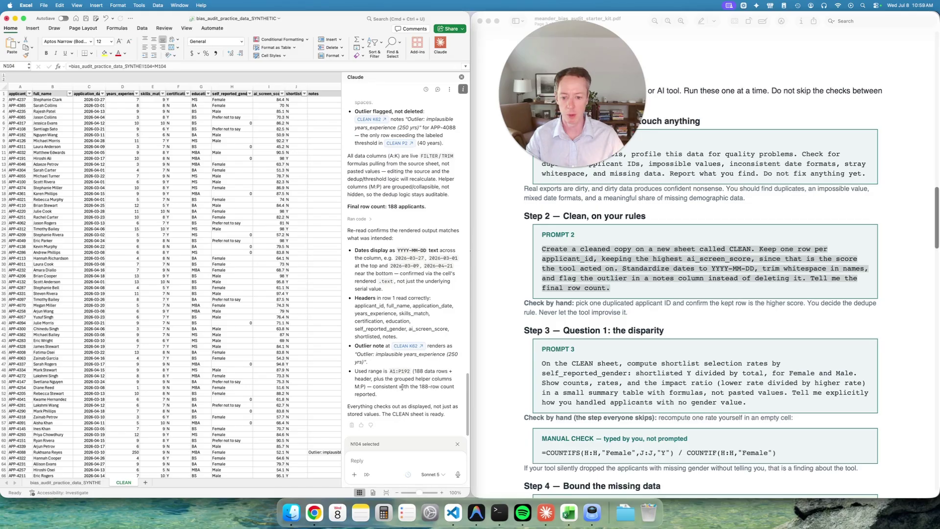
{"action": "scroll", "coordinate": [372, 308], "scroll_direction": "up", "scroll_amount": 10}
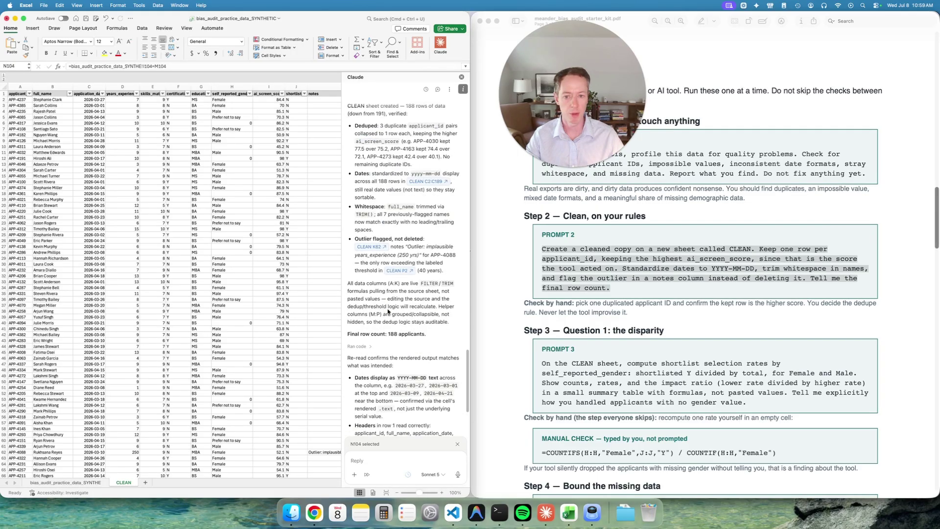
{"action": "scroll", "coordinate": [389, 310], "scroll_direction": "down", "scroll_amount": 10}
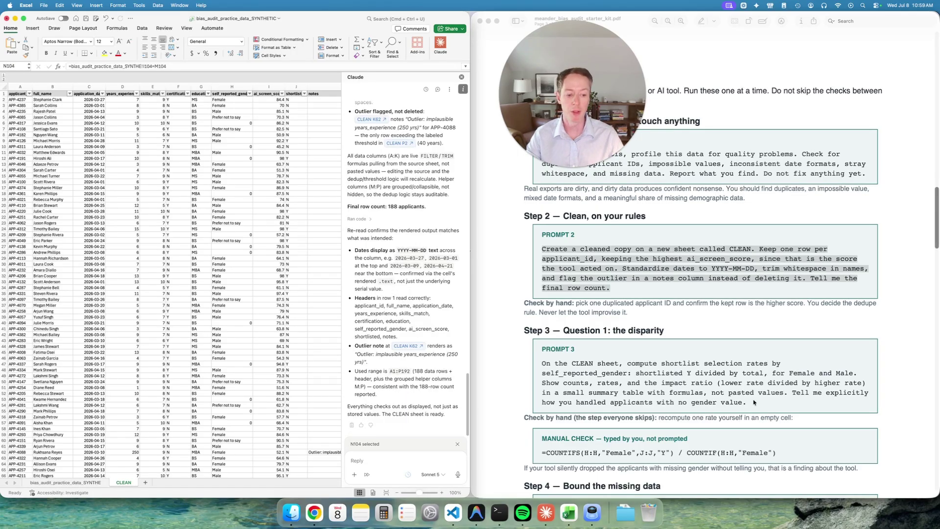
{"action": "left_click_drag", "start_coordinate": [748, 402], "coordinate": [536, 364]}
{"action": "key", "text": "super+c"}
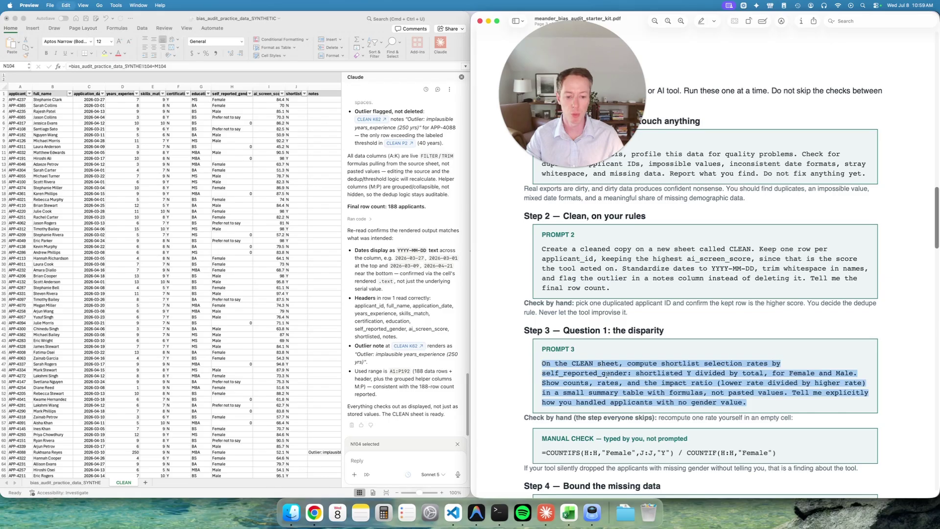
{"action": "left_click", "coordinate": [390, 460]}
{"action": "key", "text": "super+v"}
{"action": "key", "text": "Return"}
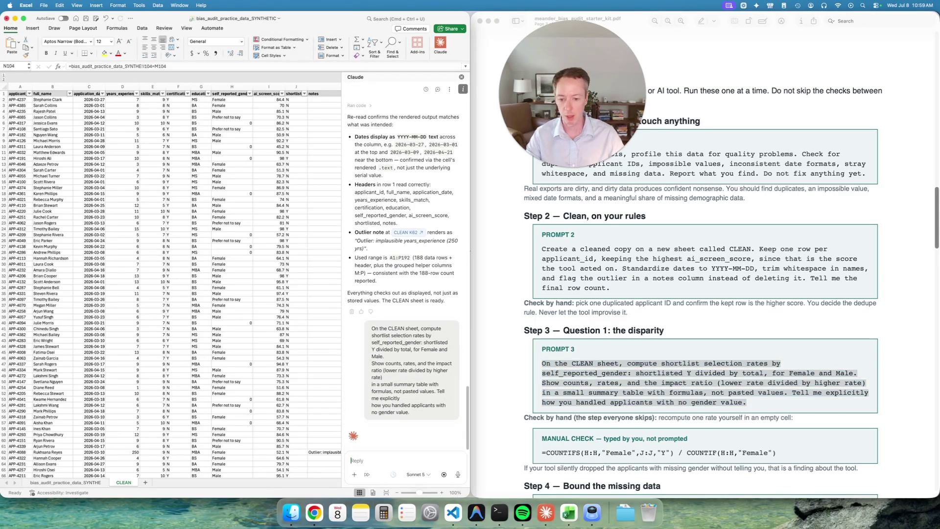
- Read the kit's Step 3 manual check, widen the Claude pane, and review its reply on selection rates and missing gender values
{"action": "left_click", "coordinate": [626, 362]}
{"action": "scroll", "coordinate": [627, 362], "scroll_direction": "down", "scroll_amount": 5}
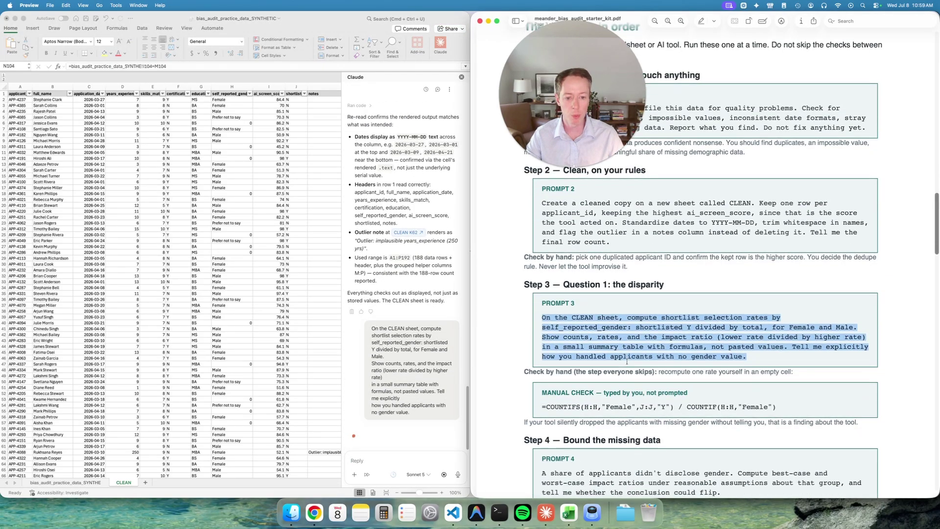
{"action": "left_click", "coordinate": [613, 284]}
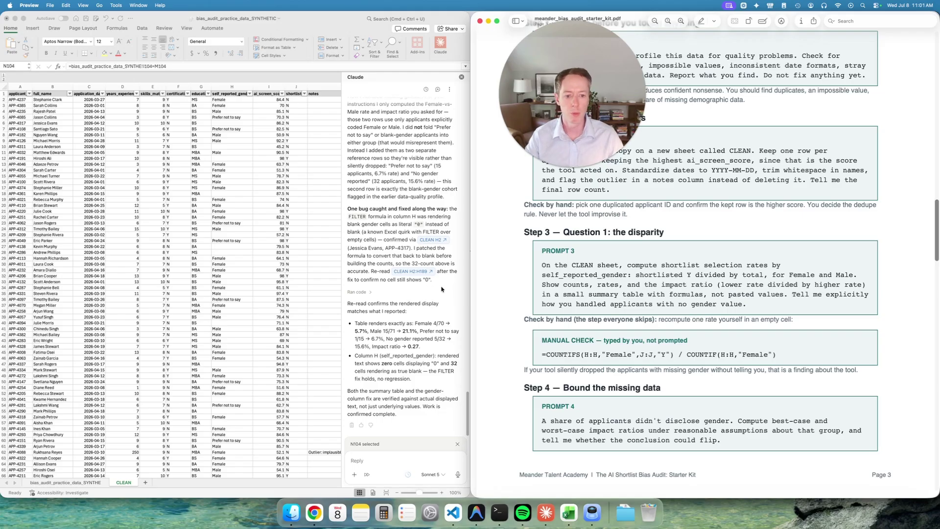
{"action": "scroll", "coordinate": [416, 213], "scroll_direction": "up", "scroll_amount": 10}
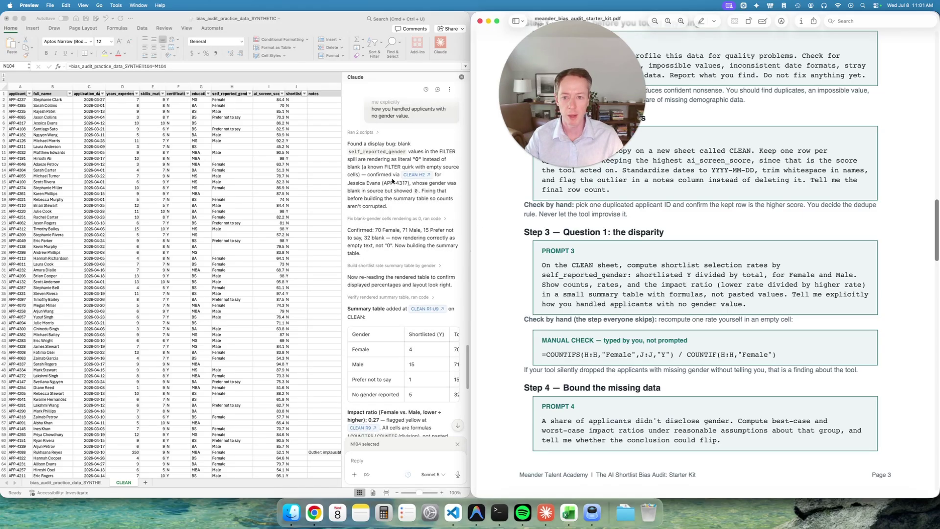
{"action": "left_click", "coordinate": [342, 112]}
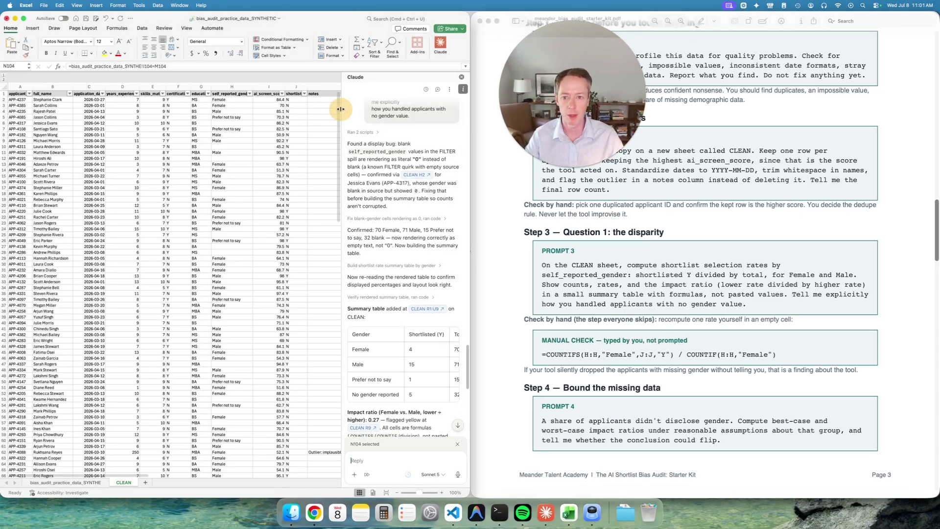
{"action": "left_click_drag", "start_coordinate": [338, 110], "coordinate": [208, 112]}
{"action": "scroll", "coordinate": [238, 175], "scroll_direction": "up", "scroll_amount": 5}
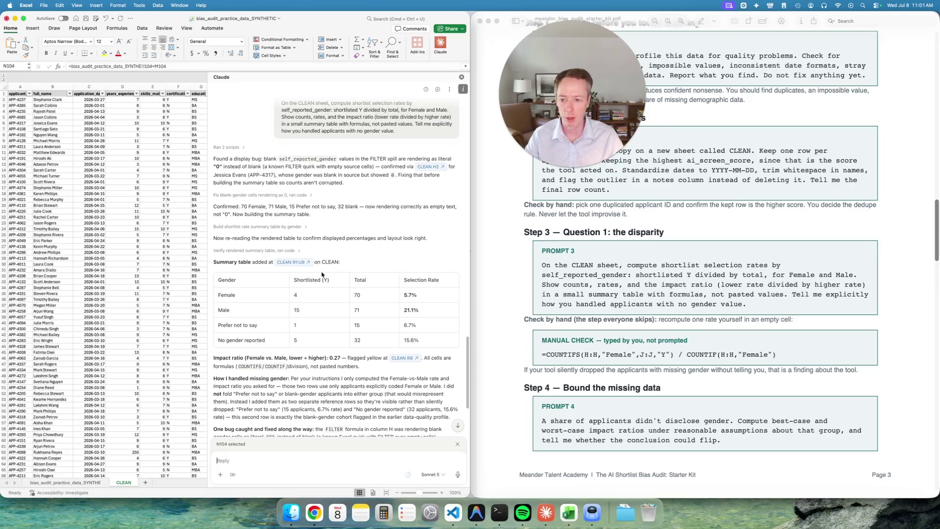
{"action": "scroll", "coordinate": [383, 288], "scroll_direction": "down", "scroll_amount": 4}
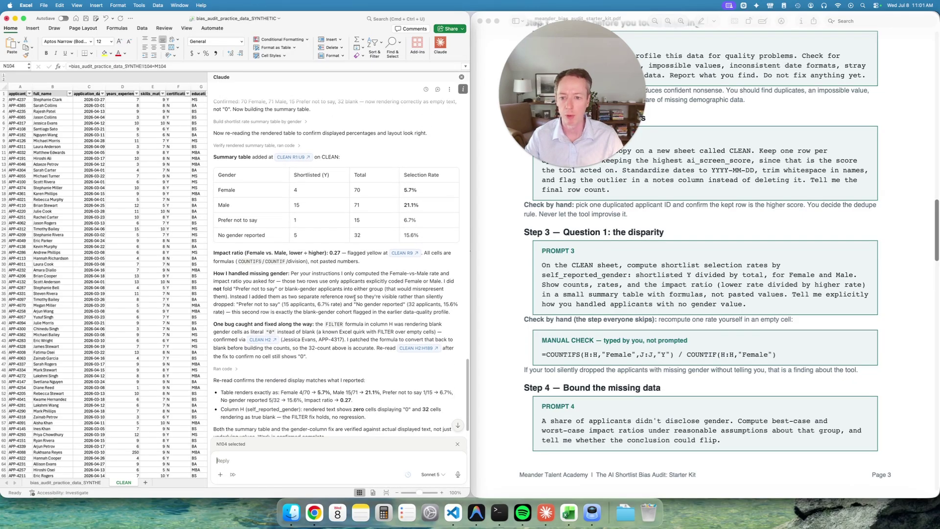
- Go to the summary table at R1:U9 on CLEAN and examine each gender group's counts, selection rate and the impact ratio formula
{"action": "left_click", "coordinate": [277, 158]}
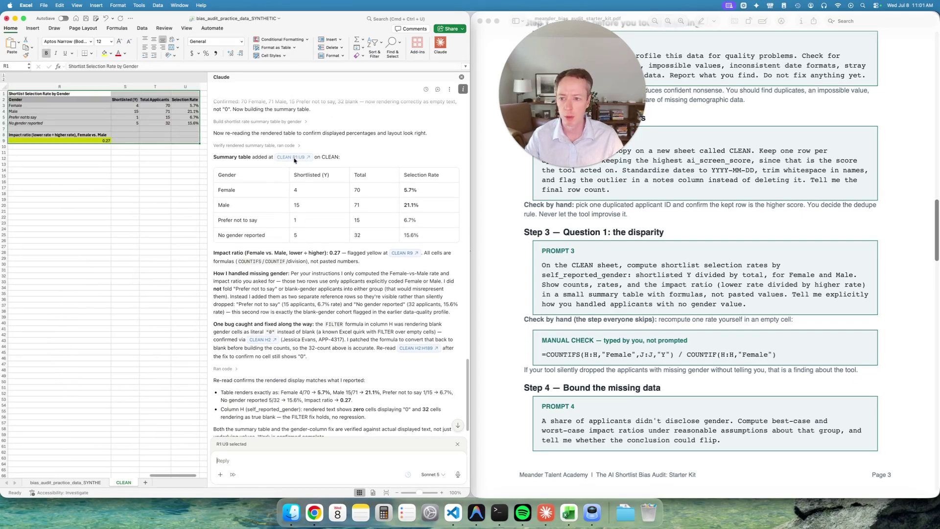
{"action": "left_click", "coordinate": [81, 192]}
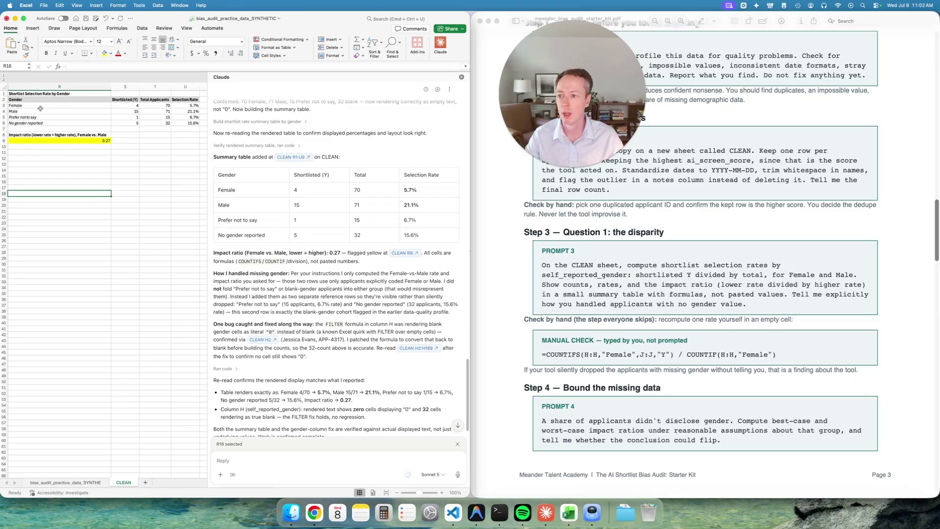
{"action": "left_click_drag", "start_coordinate": [41, 105], "coordinate": [125, 106]}
{"action": "left_click", "coordinate": [155, 105]}
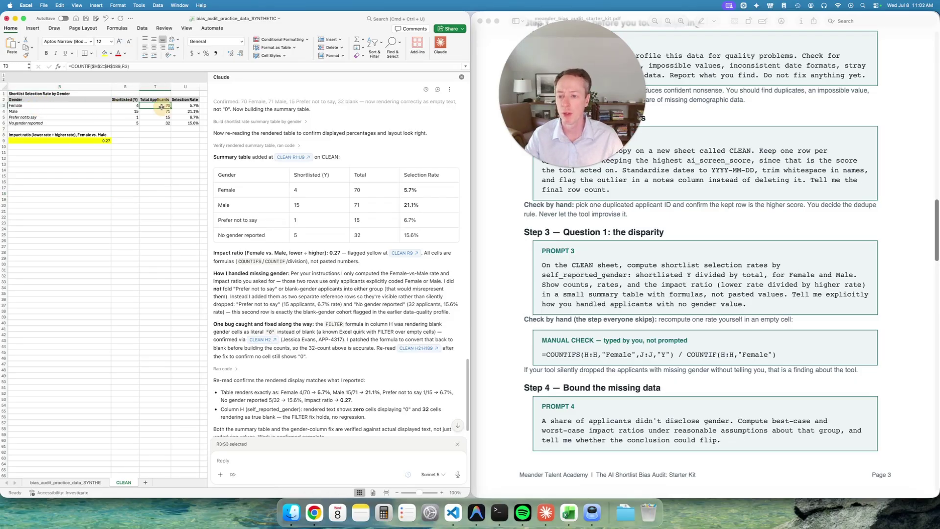
{"action": "left_click", "coordinate": [181, 106]}
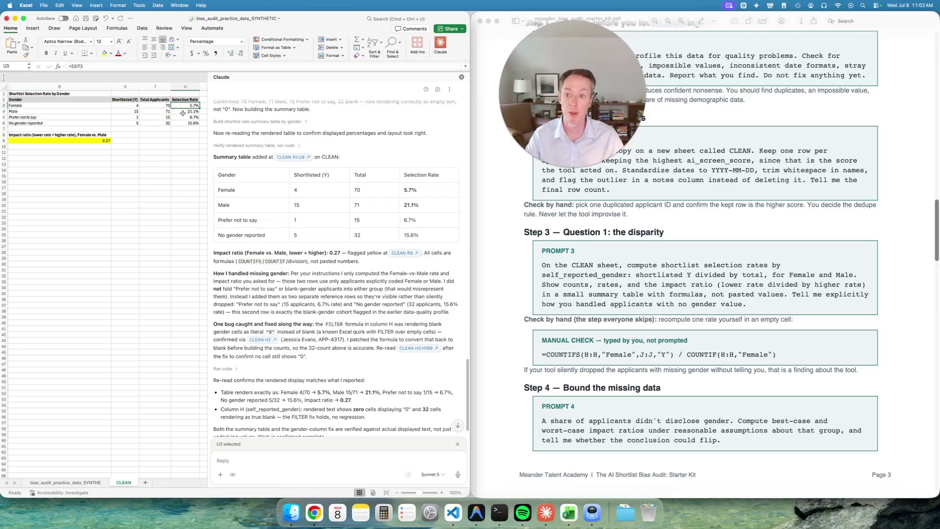
{"action": "left_click_drag", "start_coordinate": [66, 112], "coordinate": [117, 111]}
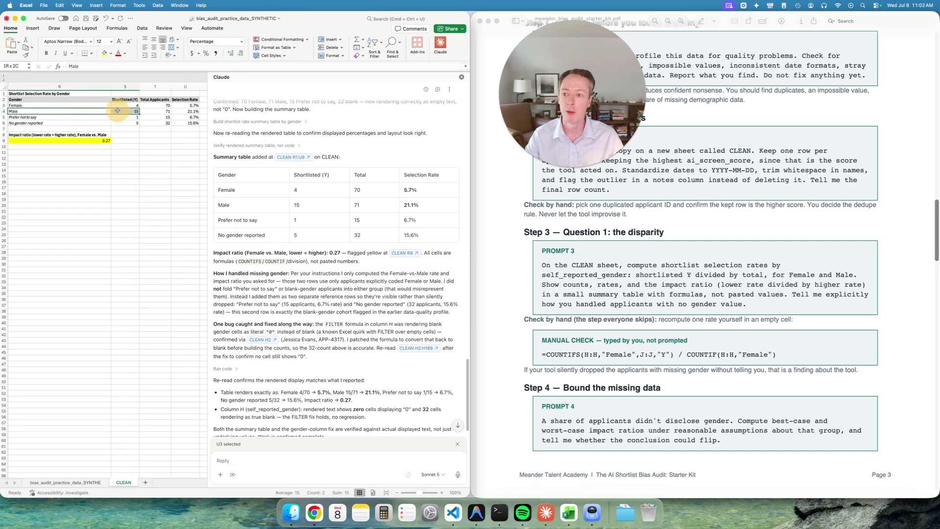
{"action": "left_click", "coordinate": [155, 111]}
{"action": "left_click", "coordinate": [185, 111]}
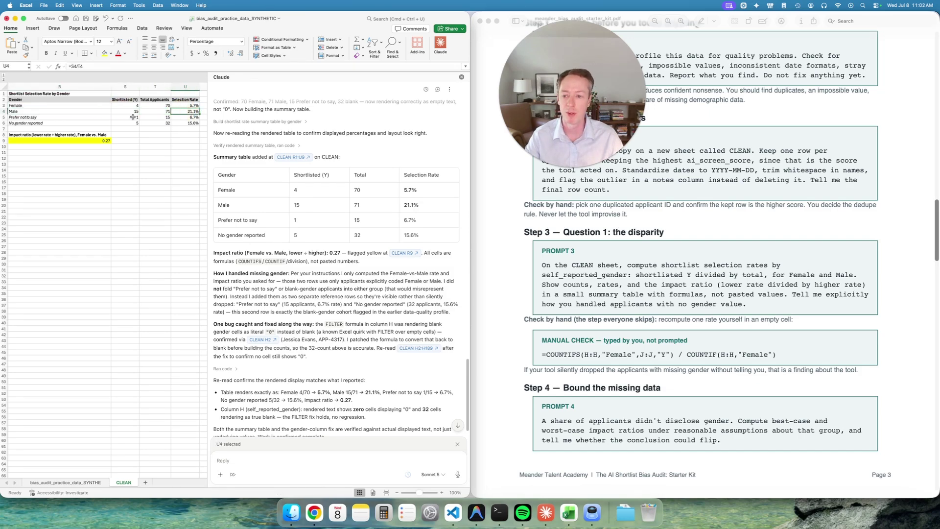
{"action": "left_click_drag", "start_coordinate": [55, 118], "coordinate": [56, 123]}
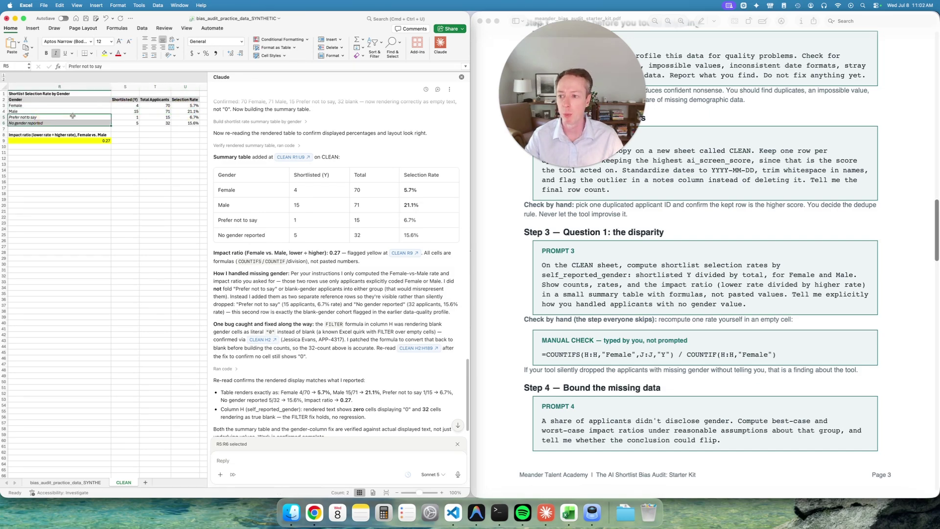
{"action": "left_click", "coordinate": [126, 128]}
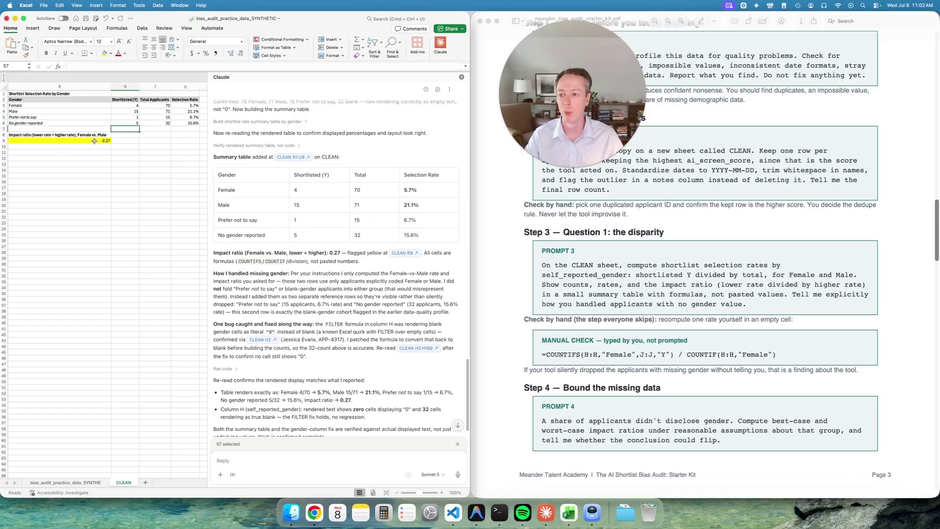
{"action": "left_click", "coordinate": [95, 141]}
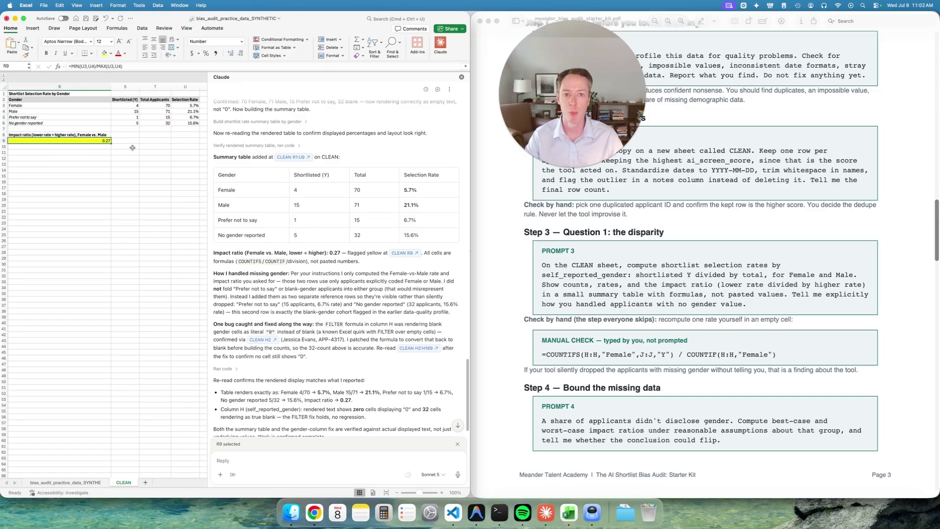
{"action": "left_click", "coordinate": [93, 146]}
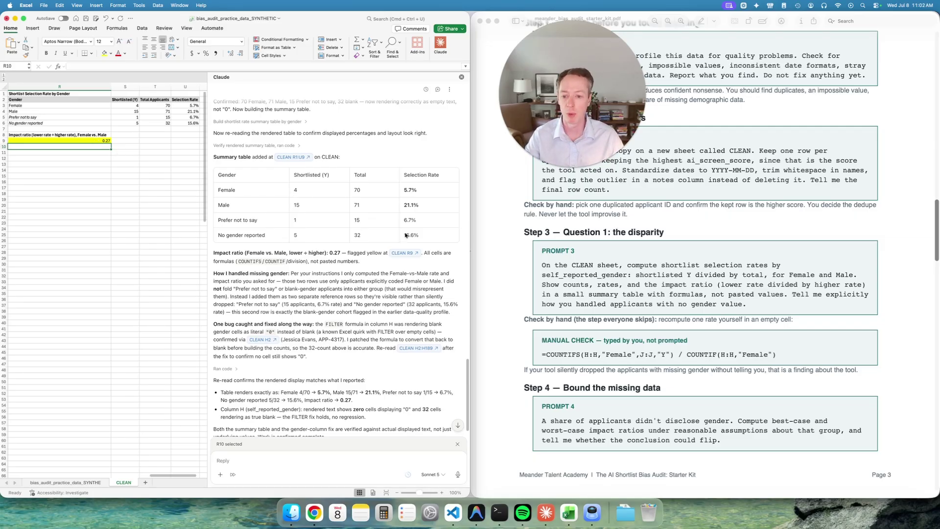
- Enter the kit's manual check formula =COUNTIFS(H:H,"Female",J:J,"Y") / COUNTIF(H:H,"Female") in cell R11 of the CLEAN sheet
{"action": "scroll", "coordinate": [341, 362], "scroll_direction": "down", "scroll_amount": 2}
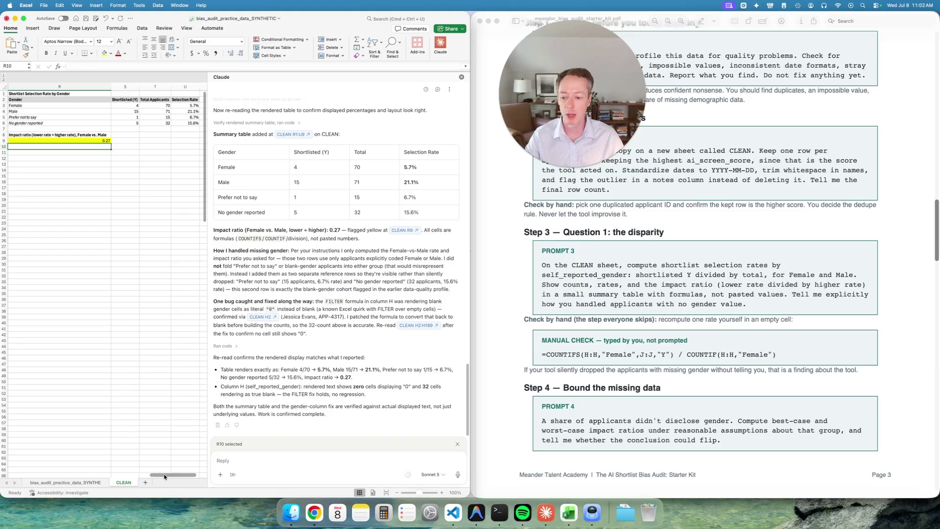
{"action": "left_click", "coordinate": [581, 360]}
{"action": "triple_click", "coordinate": [582, 356]}
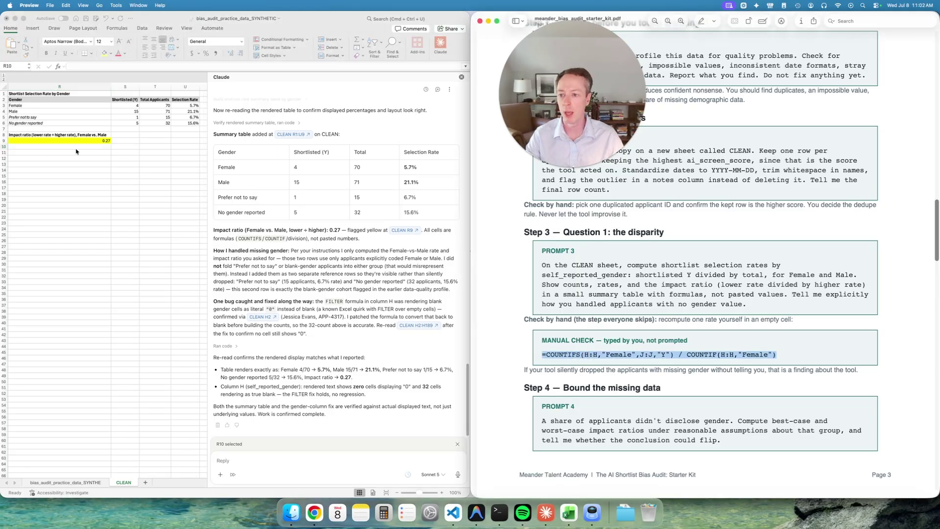
{"action": "left_click", "coordinate": [76, 152]}
{"action": "left_click", "coordinate": [88, 65]}
{"action": "key", "text": "super+v"}
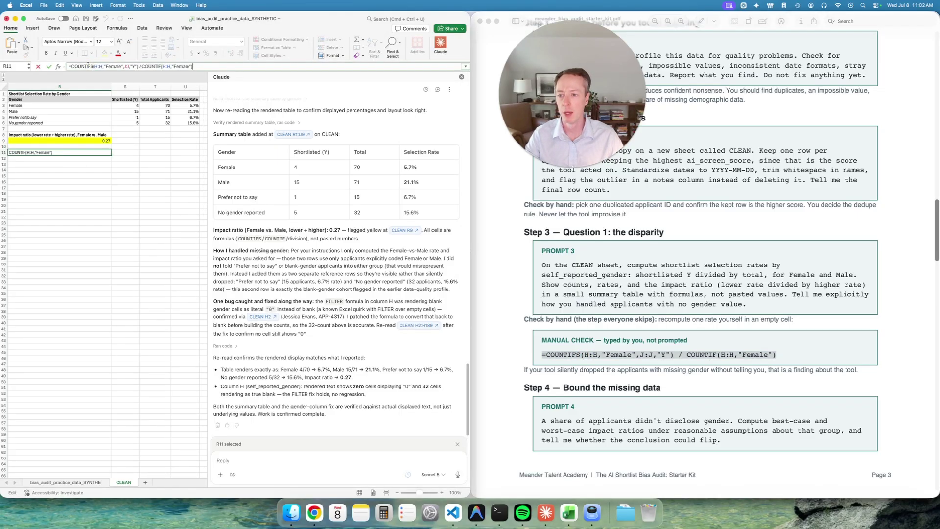
{"action": "key", "text": "Return"}
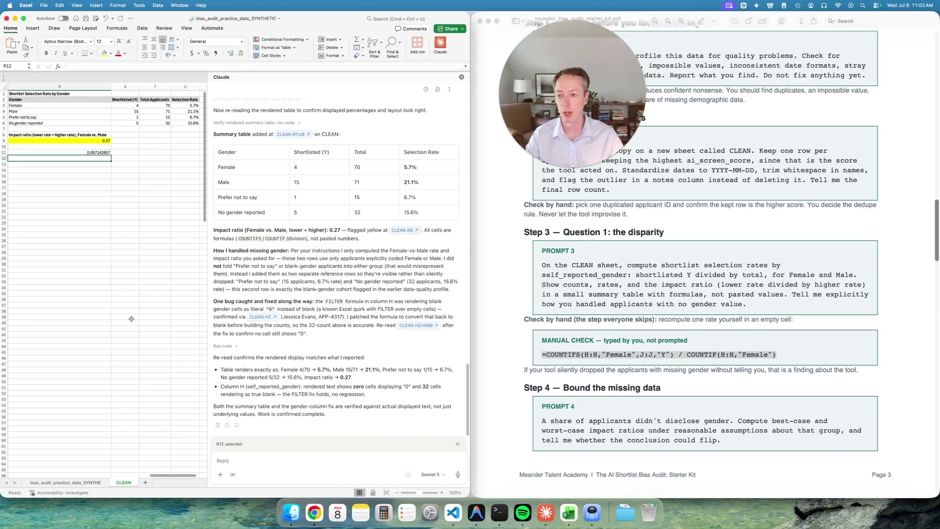
- Format the manual check result in R11 as a percentage with two decimal places
{"action": "left_click", "coordinate": [88, 152]}
{"action": "left_click", "coordinate": [206, 53]}
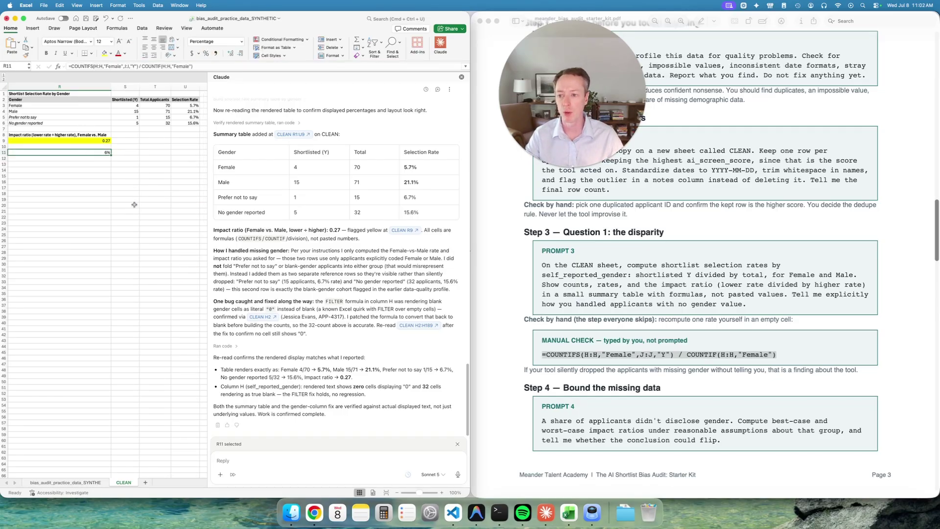
{"action": "double_click", "coordinate": [231, 54]}
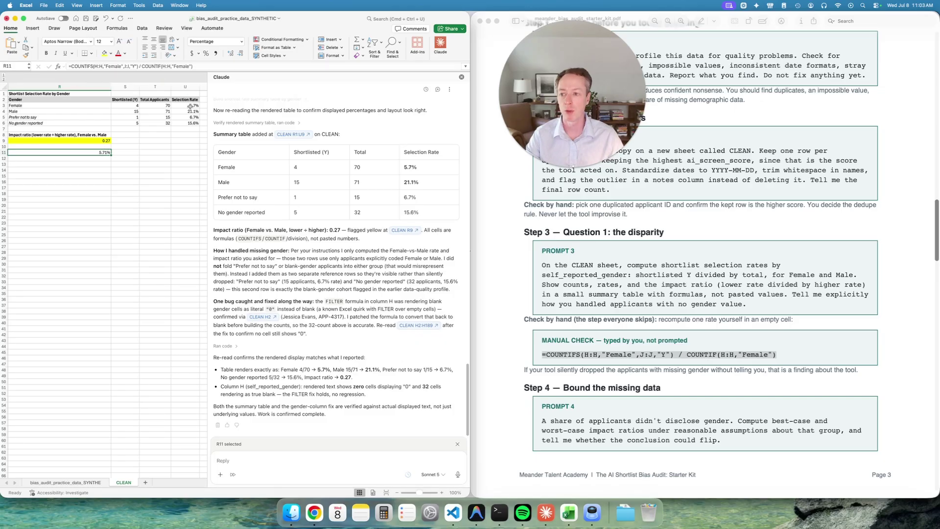
- Compare the summary table's Female shortlisted count, total and selection rate with the manual check in R11
{"action": "left_click_drag", "start_coordinate": [132, 105], "coordinate": [186, 105]}
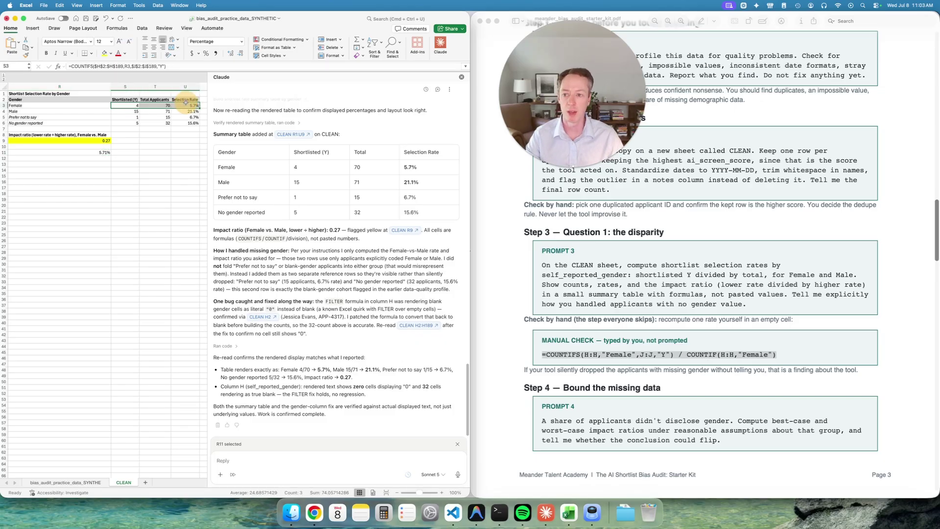
{"action": "left_click", "coordinate": [185, 105]}
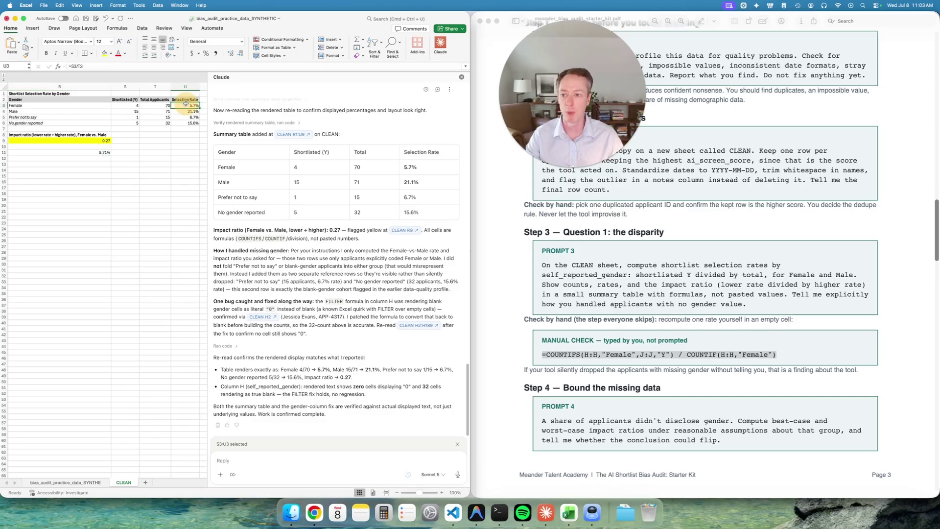
{"action": "left_click", "coordinate": [105, 106]}
{"action": "left_click", "coordinate": [123, 105]}
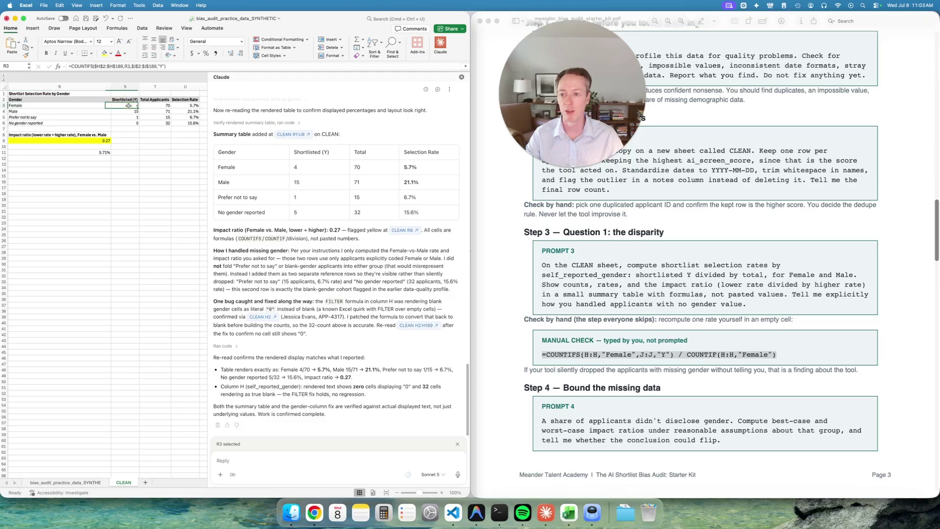
{"action": "left_click", "coordinate": [146, 105]}
{"action": "left_click_drag", "start_coordinate": [131, 105], "coordinate": [88, 108]}
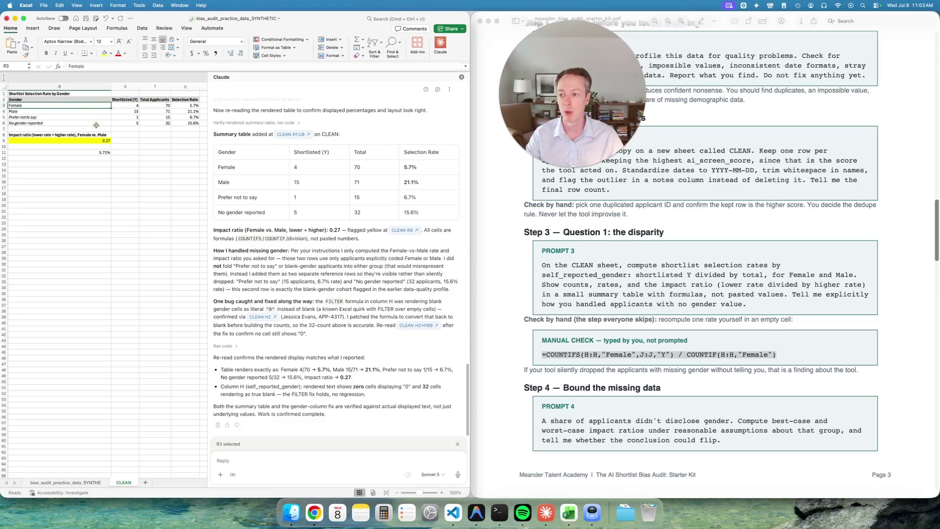
{"action": "left_click", "coordinate": [119, 141]}
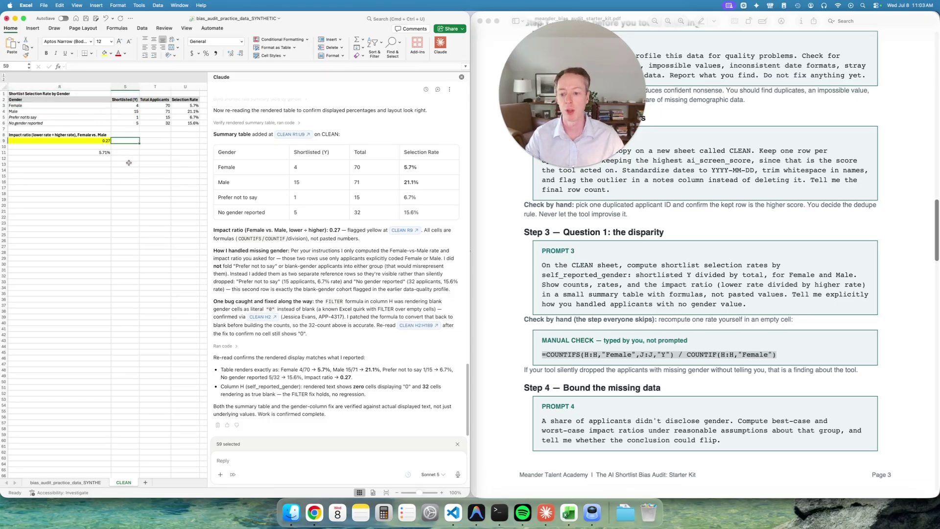
- Copy Prompt 4 on bounding the missing gender data from the starter kit PDF and send it to Claude in Excel
{"action": "left_click", "coordinate": [86, 172]}
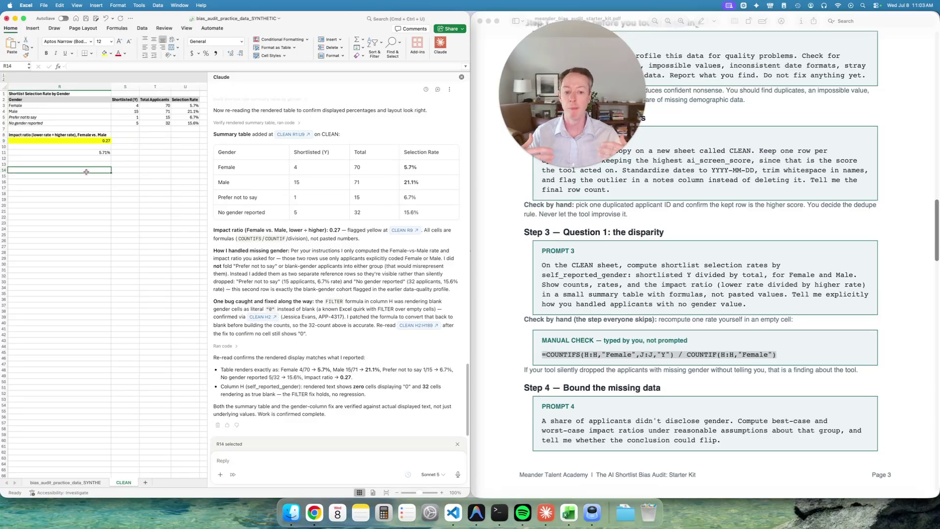
{"action": "scroll", "coordinate": [628, 315], "scroll_direction": "down", "scroll_amount": 3}
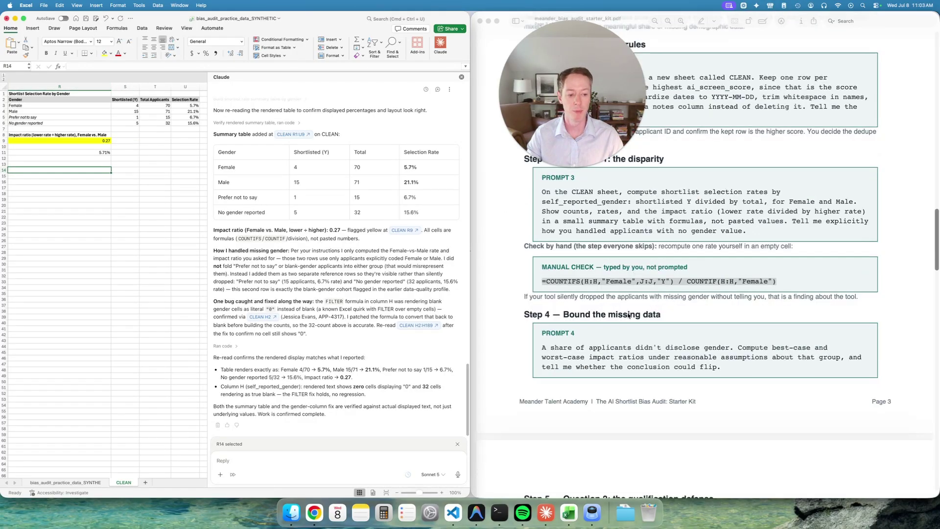
{"action": "left_click", "coordinate": [714, 366]}
{"action": "scroll", "coordinate": [713, 342], "scroll_direction": "down", "scroll_amount": 3}
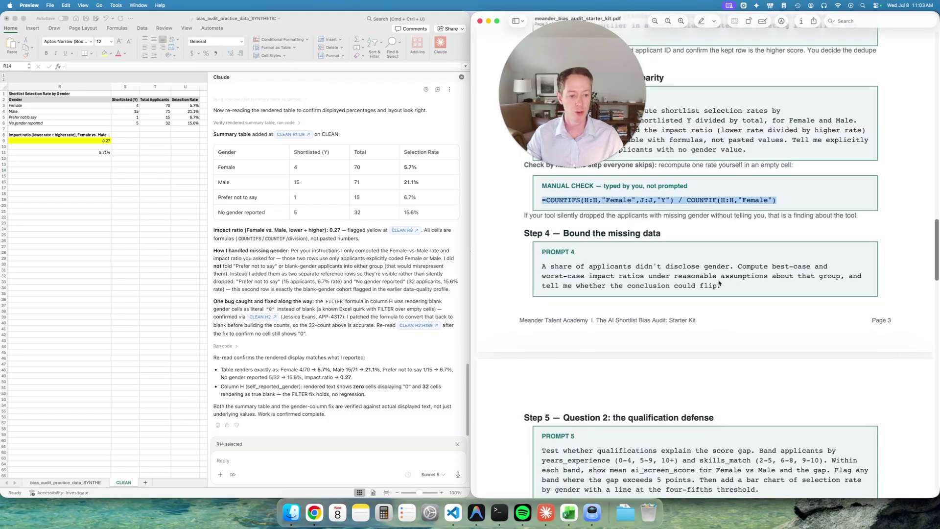
{"action": "left_click_drag", "start_coordinate": [718, 283], "coordinate": [516, 266]}
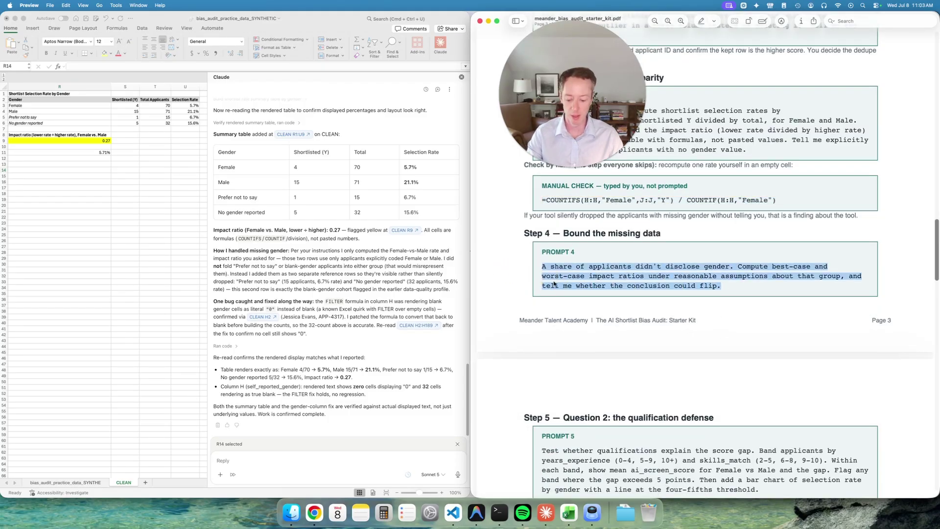
{"action": "key", "text": "super+c"}
{"action": "left_click", "coordinate": [265, 459]}
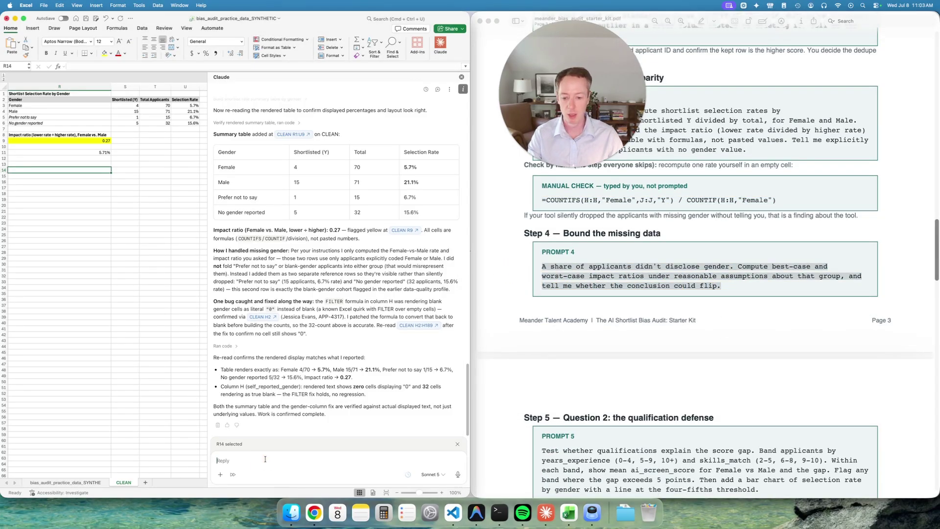
{"action": "key", "text": "super+v"}
{"action": "key", "text": "Return"}
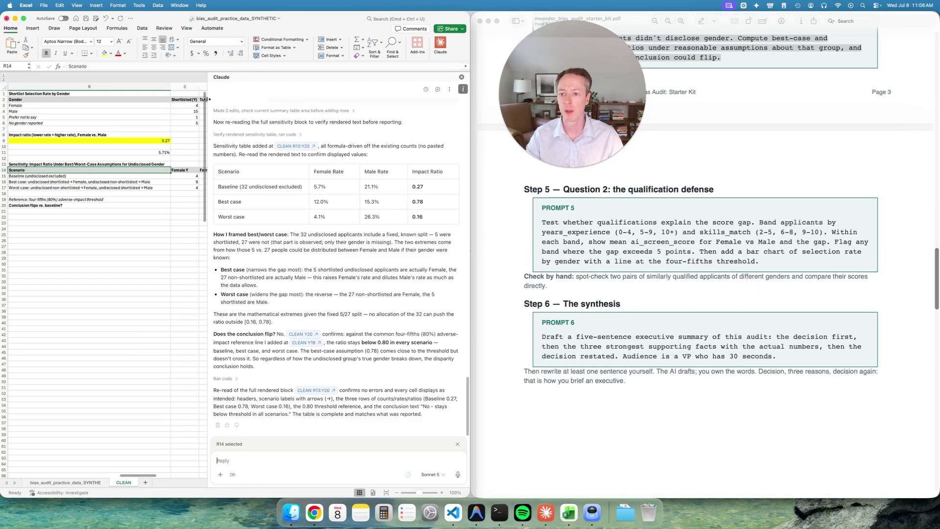
- Widen the worksheet view and examine the sensitivity table's baseline, best-case and worst-case impact ratios and the conclusion in Y20 on CLEAN
{"action": "left_click_drag", "start_coordinate": [207, 103], "coordinate": [372, 110]}
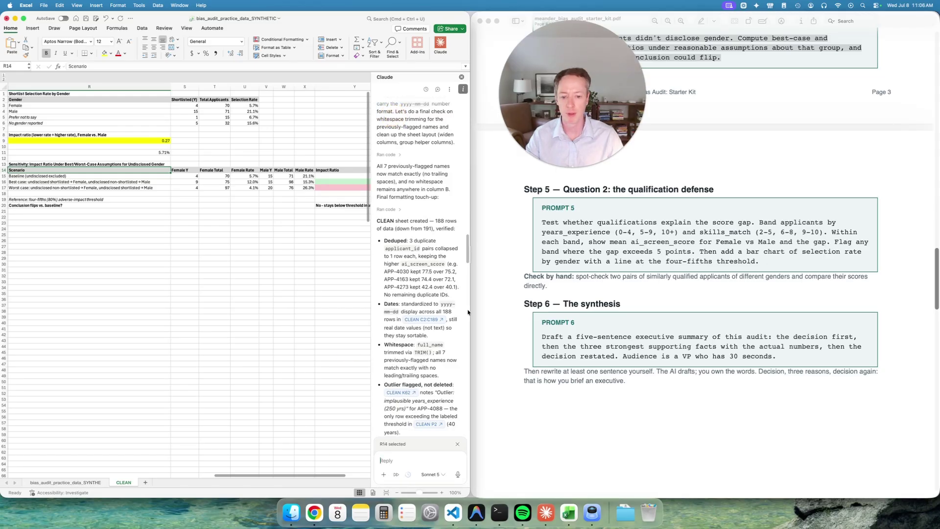
{"action": "left_click_drag", "start_coordinate": [470, 309], "coordinate": [694, 311]}
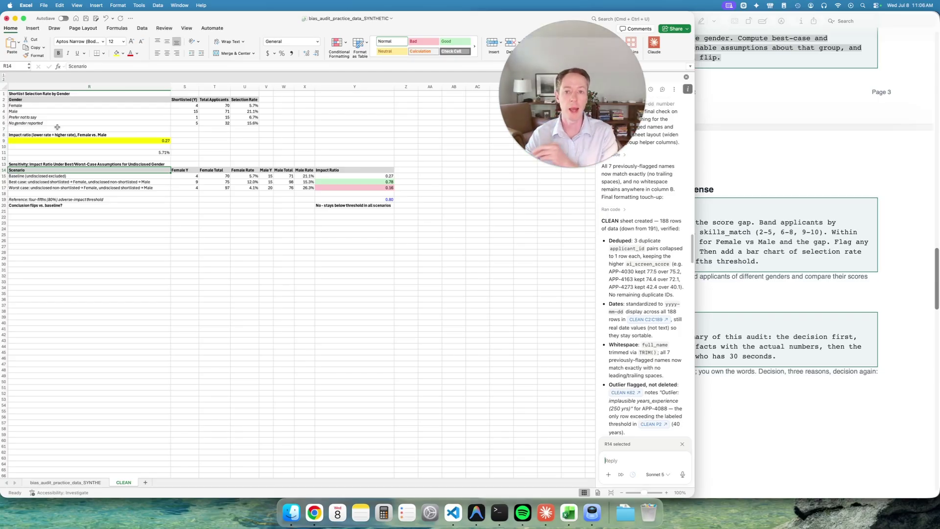
{"action": "left_click_drag", "start_coordinate": [63, 177], "coordinate": [366, 174]}
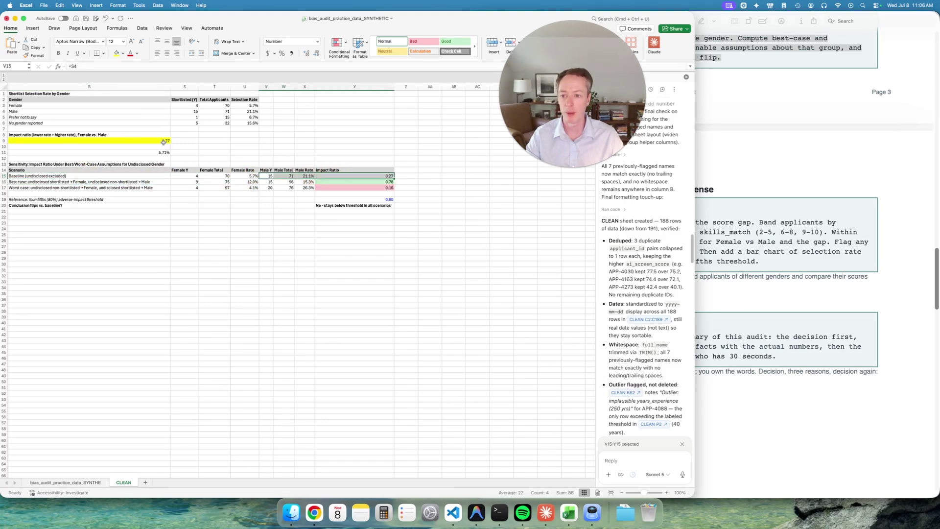
{"action": "left_click", "coordinate": [95, 182]}
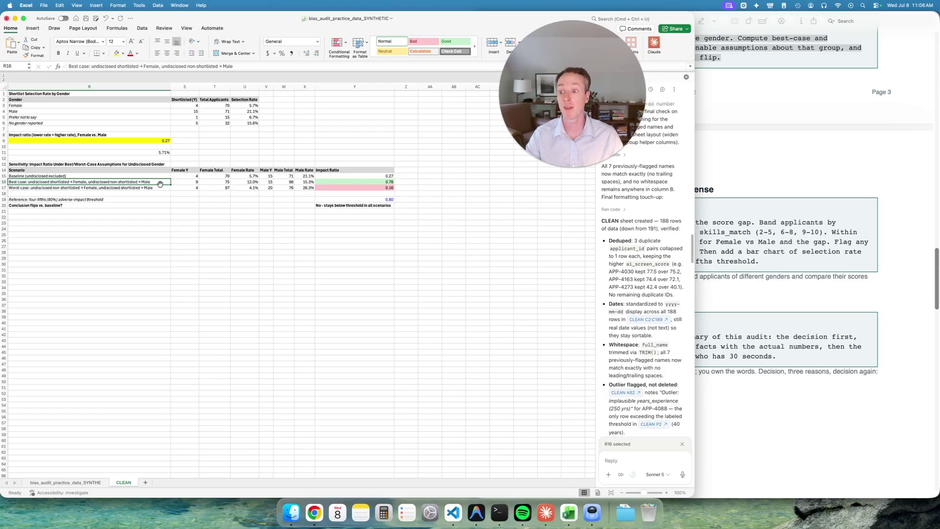
{"action": "left_click_drag", "start_coordinate": [202, 182], "coordinate": [372, 179]}
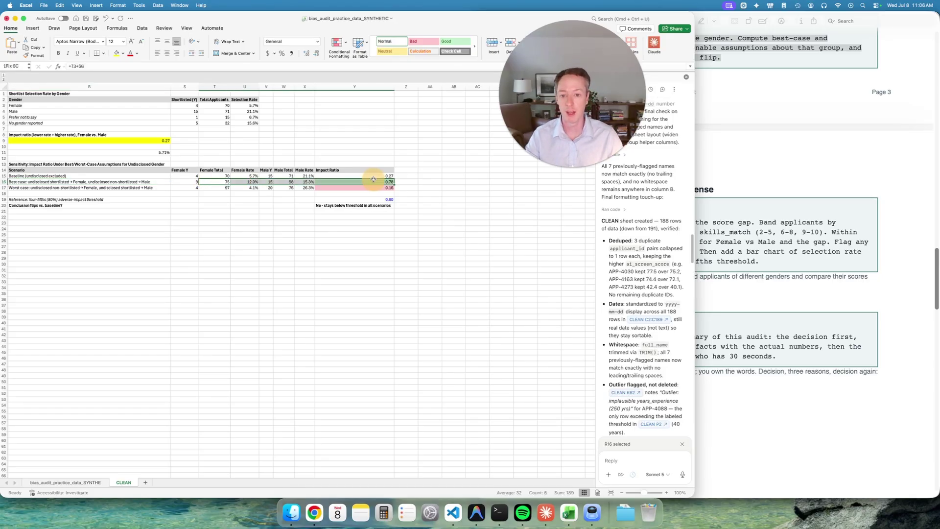
{"action": "left_click", "coordinate": [373, 180]}
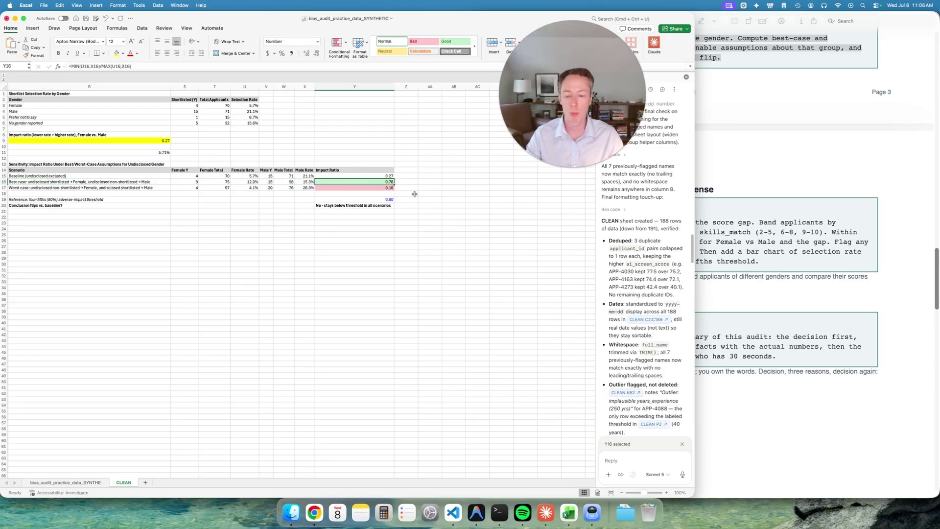
{"action": "left_click", "coordinate": [139, 188]}
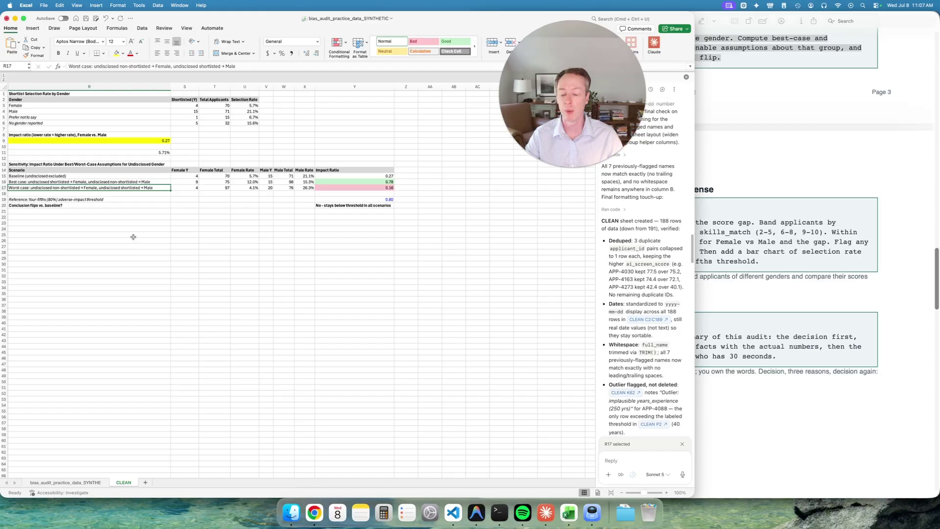
{"action": "left_click", "coordinate": [239, 186]}
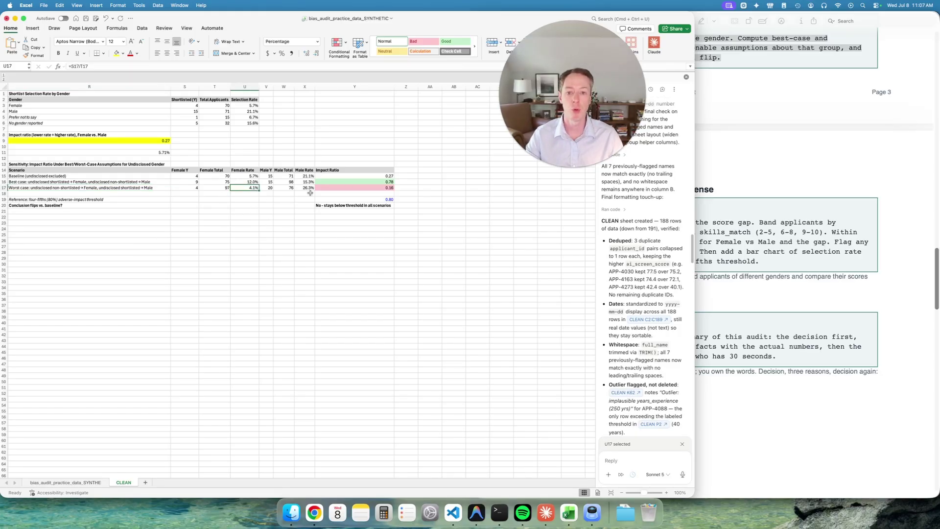
{"action": "left_click", "coordinate": [390, 187]}
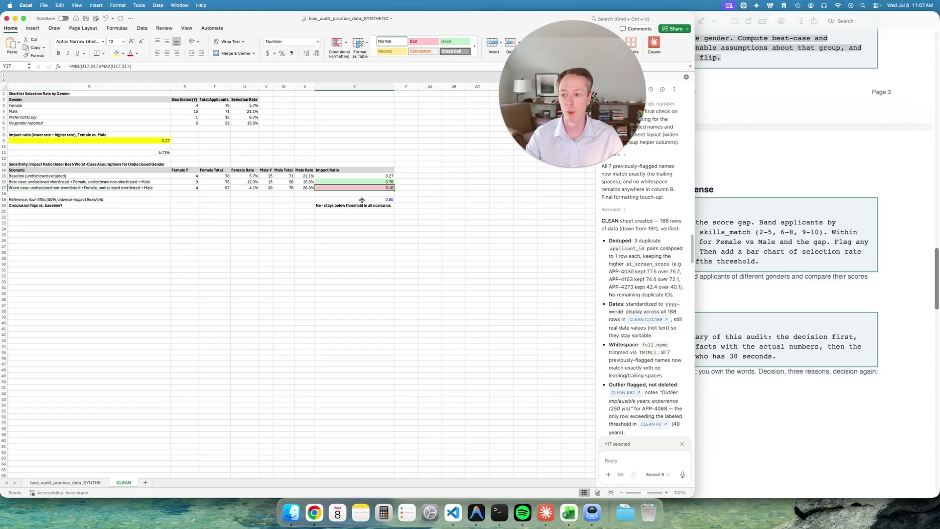
{"action": "left_click", "coordinate": [376, 205]}
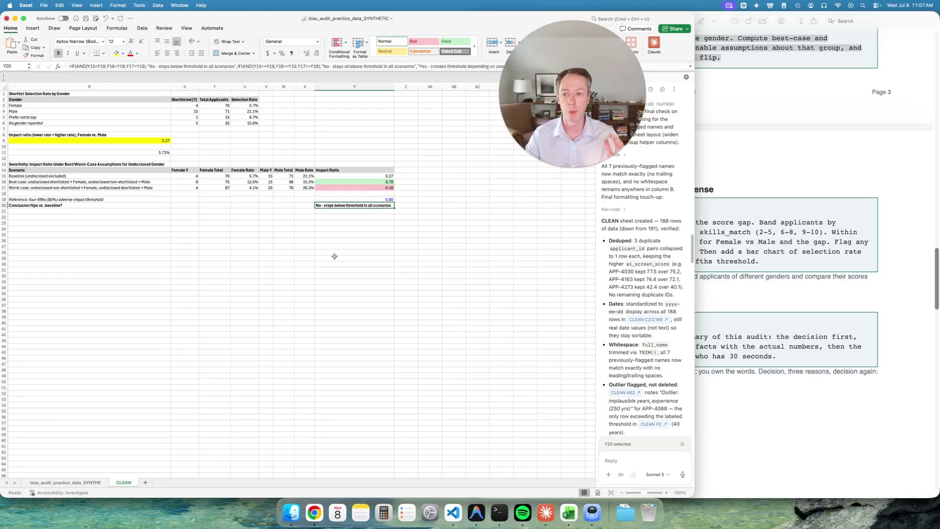
- Narrow the Excel window to uncover the starter kit, then copy Prompt 5 on the qualification defense and send it to Claude
{"action": "mouse_move", "coordinate": [537, 124]}
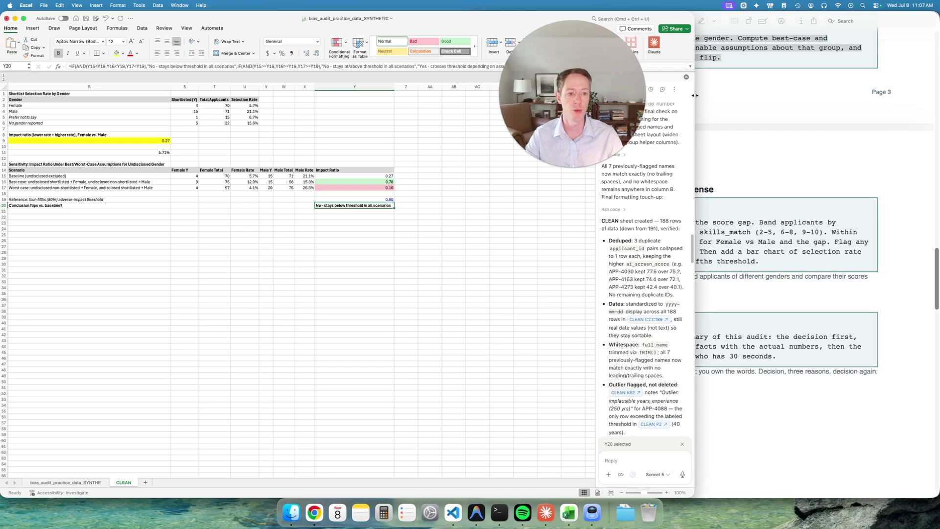
{"action": "left_click_drag", "start_coordinate": [695, 94], "coordinate": [473, 95]}
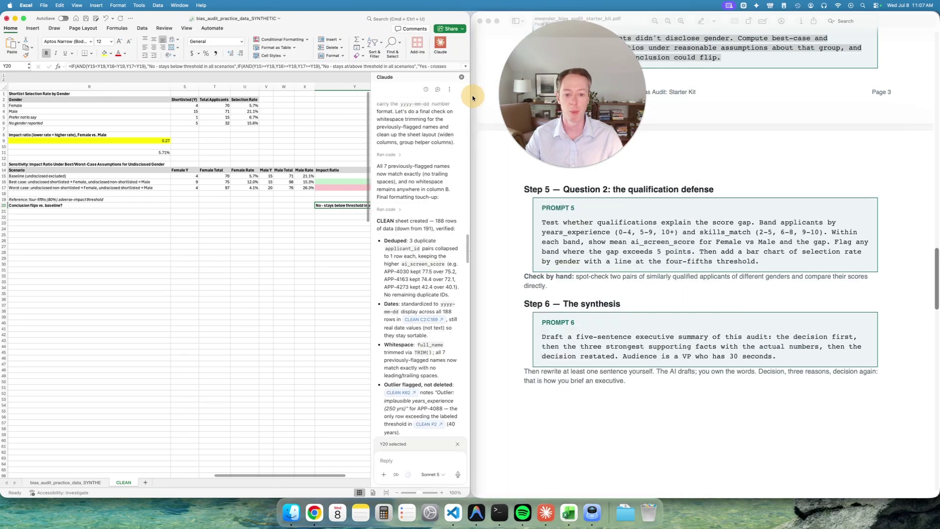
{"action": "scroll", "coordinate": [687, 270], "scroll_direction": "down", "scroll_amount": 1}
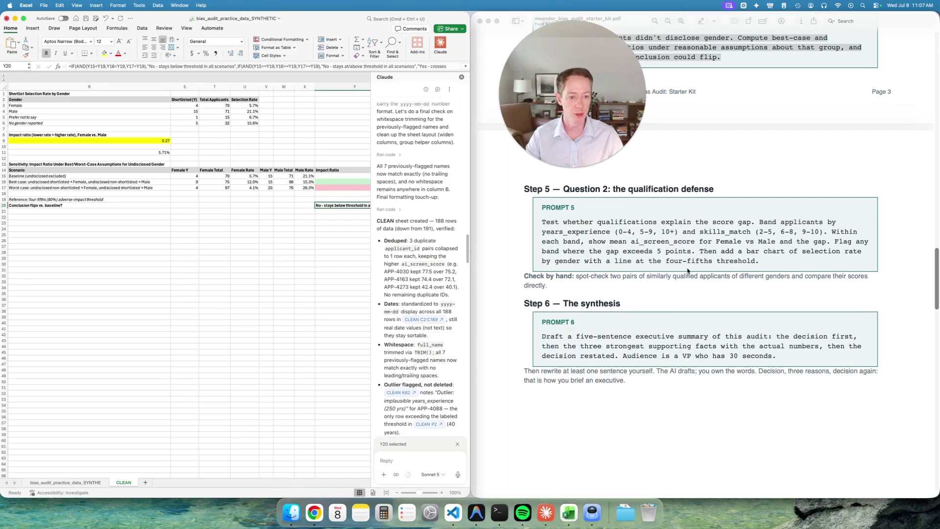
{"action": "left_click", "coordinate": [701, 253]}
{"action": "mouse_move", "coordinate": [776, 276]}
{"action": "left_mouse_down"}
{"action": "mouse_move", "coordinate": [503, 233]}
{"action": "mouse_move", "coordinate": [514, 220]}
{"action": "mouse_move", "coordinate": [779, 255]}
{"action": "mouse_move", "coordinate": [762, 265]}
{"action": "left_mouse_up"}
{"action": "key", "text": "super+c"}
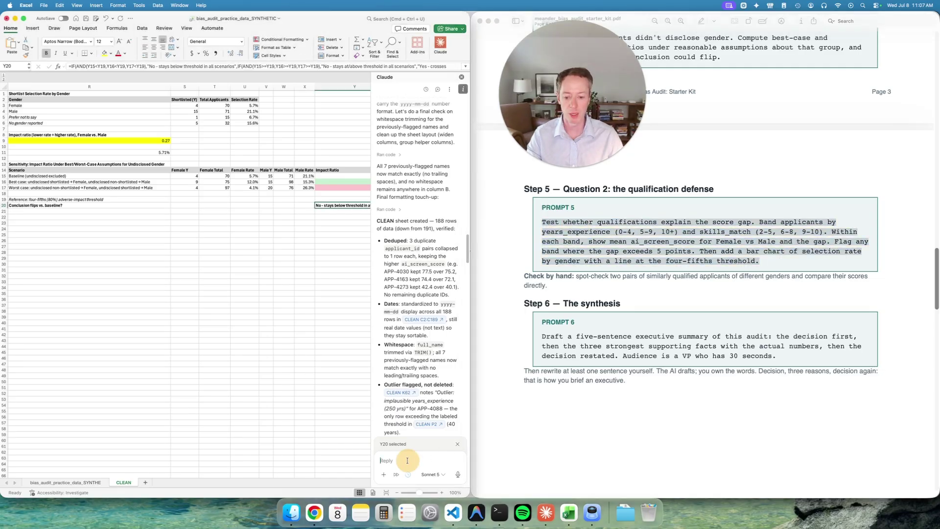
{"action": "left_click", "coordinate": [406, 467]}
{"action": "key", "text": "super+v"}
{"action": "key", "text": "Return"}
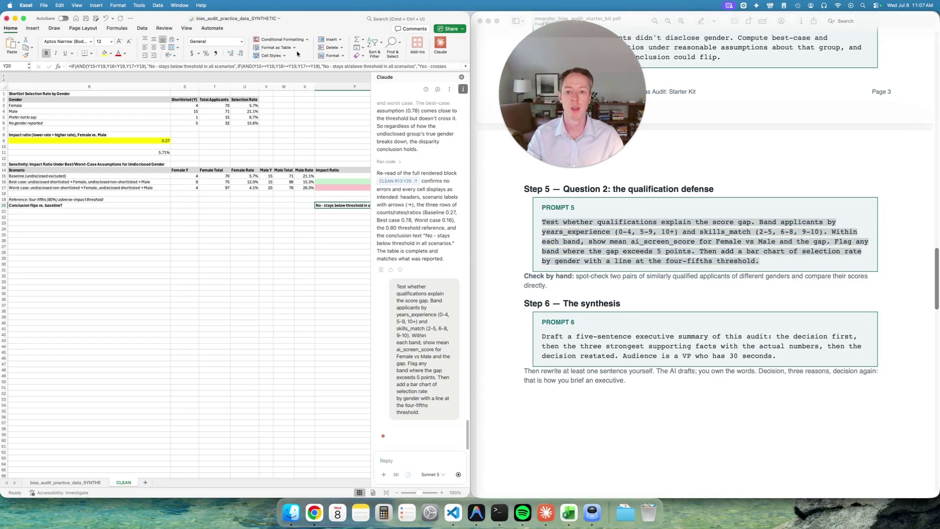
- Enlarge the Claude pane and Excel window, and examine the years-of-experience table's bands, female and male mean scores and gaps
{"action": "left_click_drag", "start_coordinate": [370, 89], "coordinate": [315, 89]}
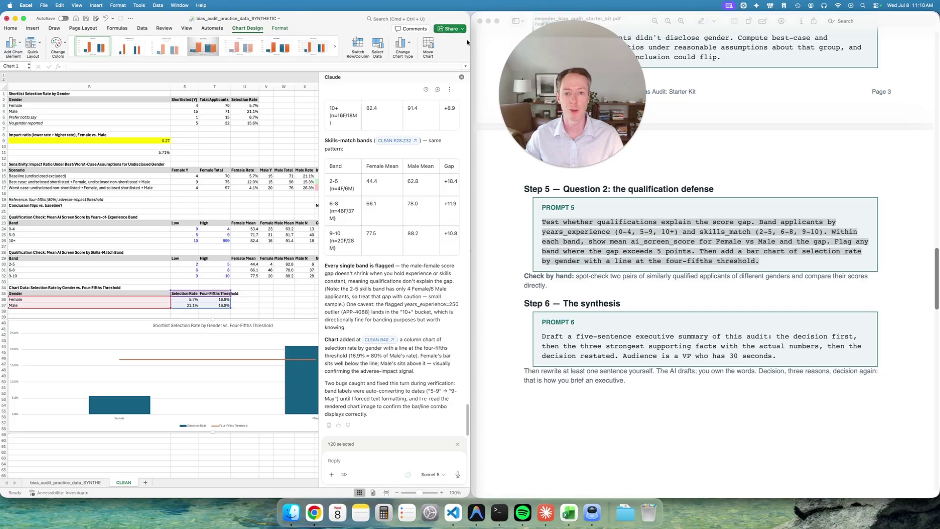
{"action": "left_click_drag", "start_coordinate": [470, 40], "coordinate": [701, 112]}
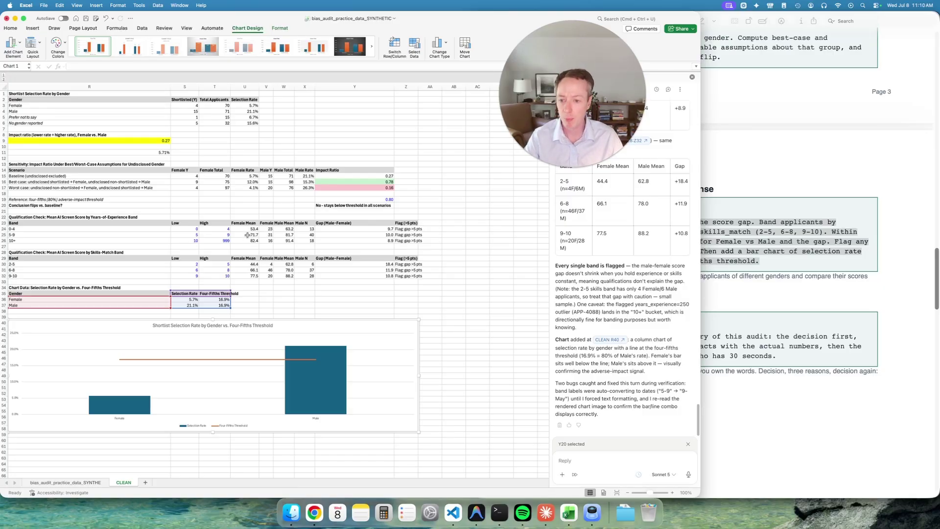
{"action": "left_click_drag", "start_coordinate": [246, 228], "coordinate": [293, 229]}
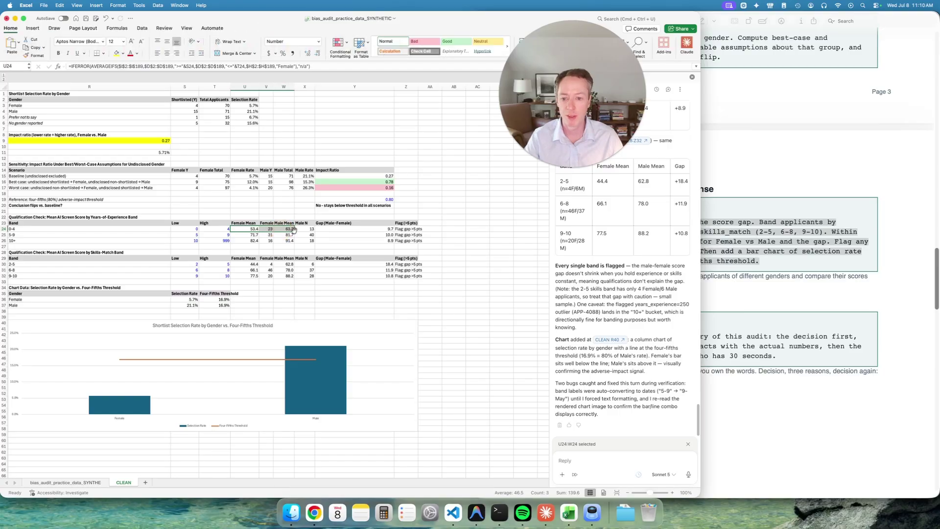
{"action": "left_click", "coordinate": [326, 234]}
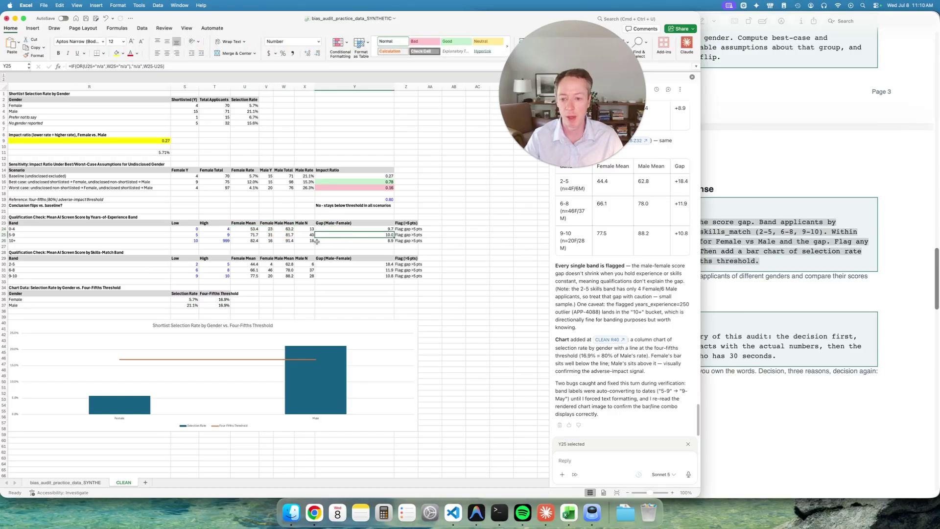
{"action": "left_click_drag", "start_coordinate": [245, 224], "coordinate": [284, 230]}
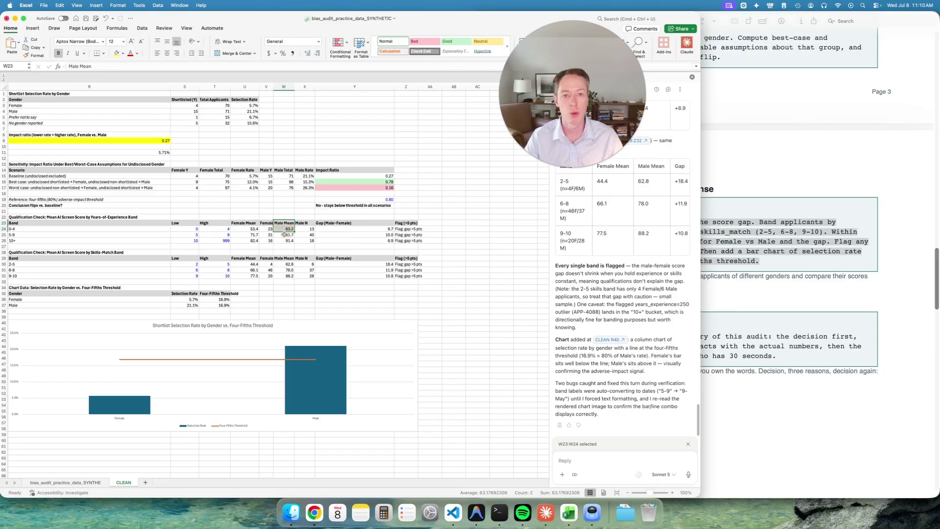
{"action": "left_click", "coordinate": [91, 229]}
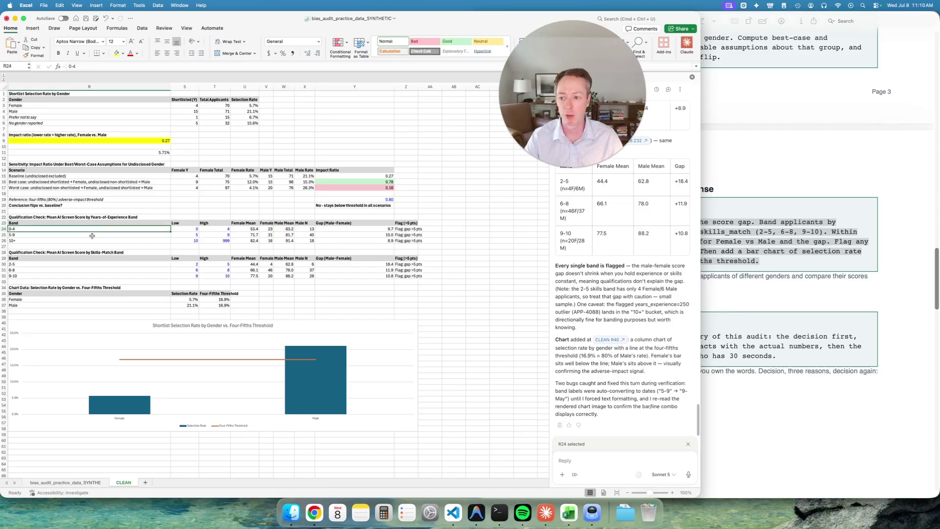
{"action": "left_click", "coordinate": [92, 235]}
{"action": "left_click", "coordinate": [93, 241]}
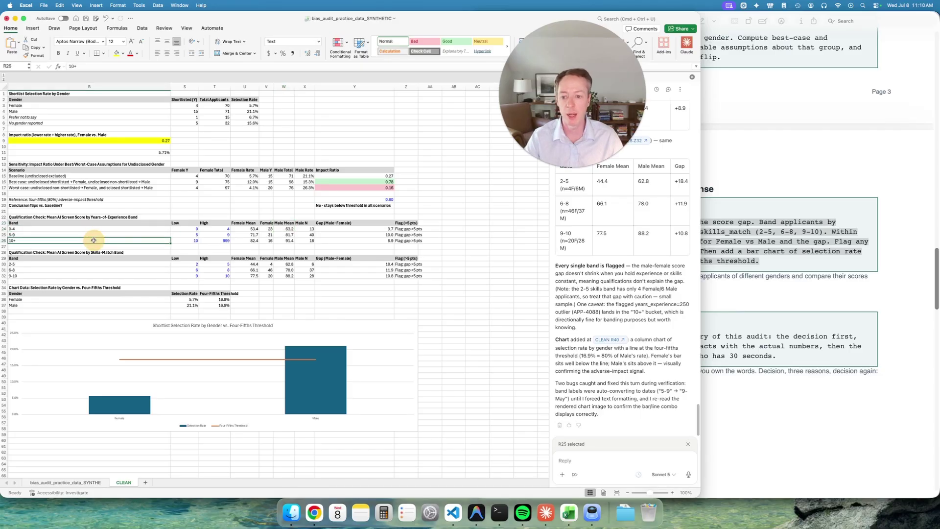
{"action": "left_click", "coordinate": [218, 241]}
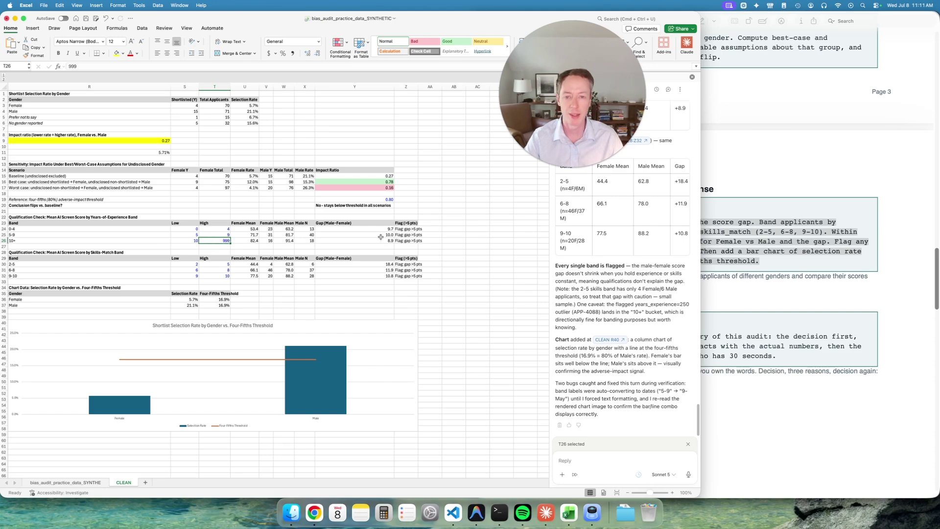
{"action": "left_click_drag", "start_coordinate": [246, 240], "coordinate": [296, 241]}
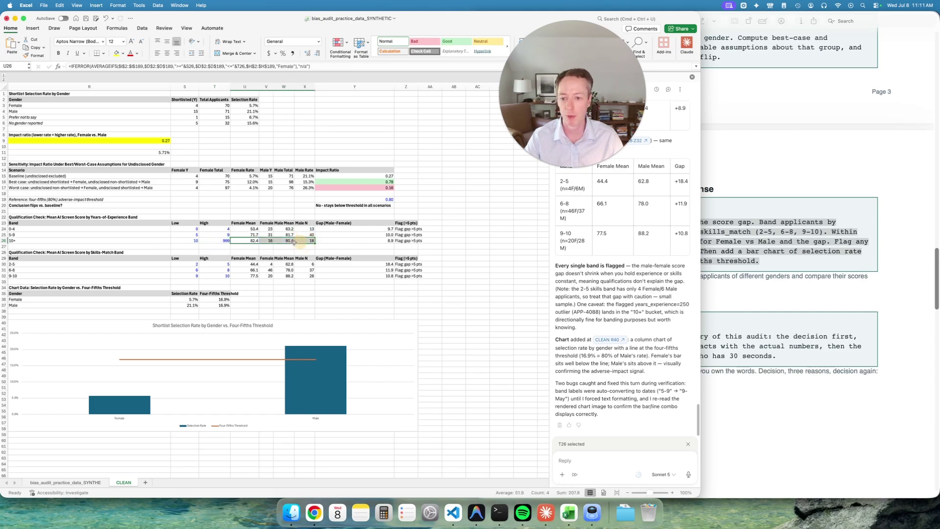
{"action": "left_click_drag", "start_coordinate": [362, 230], "coordinate": [363, 239]}
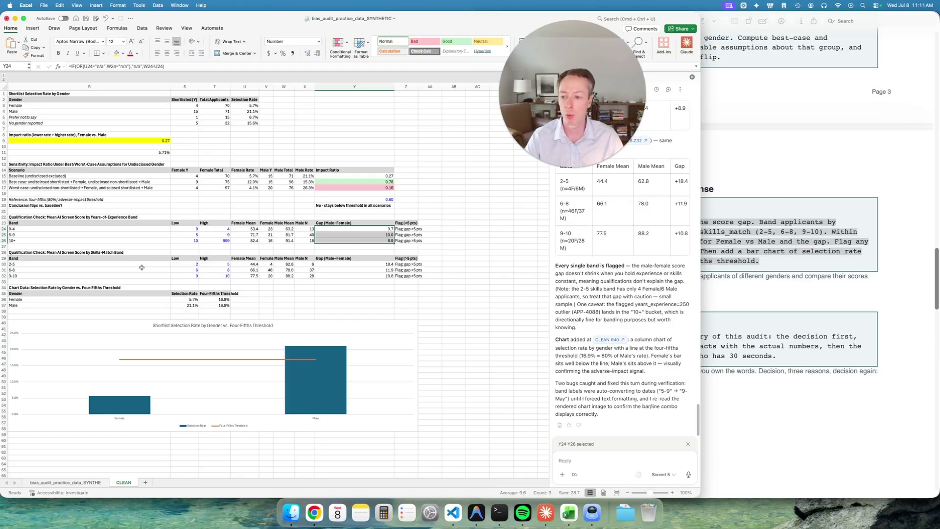
- Examine the skills-match table's 2-5, 6-8 and 9-10 bands, comparing female and male mean scores and the gaps in Y30:Y32
{"action": "left_click_drag", "start_coordinate": [83, 263], "coordinate": [84, 276]}
{"action": "left_click", "coordinate": [245, 264]}
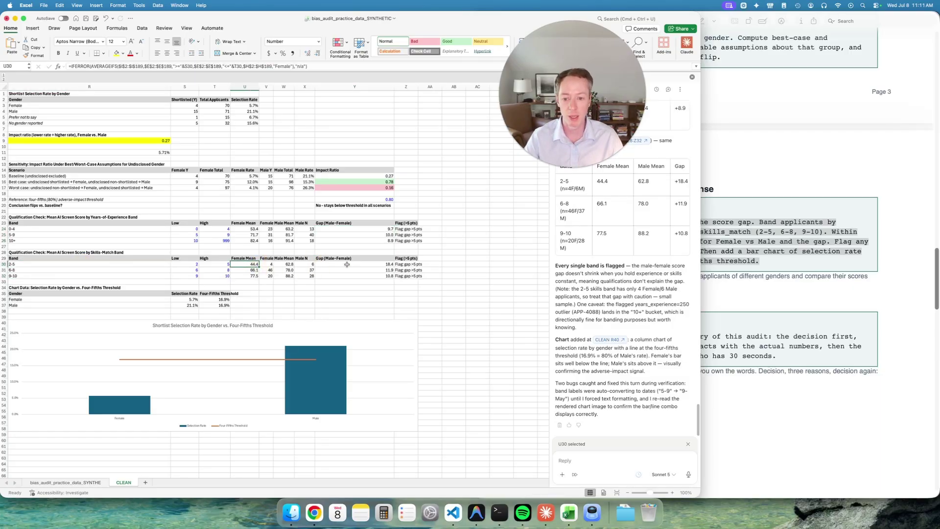
{"action": "left_click_drag", "start_coordinate": [347, 264], "coordinate": [347, 276]}
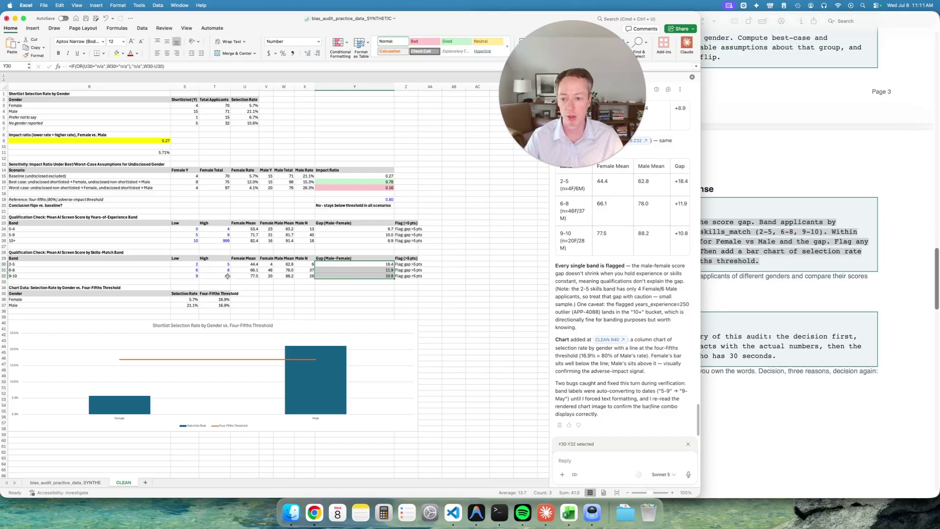
{"action": "left_click_drag", "start_coordinate": [103, 276], "coordinate": [245, 276]}
{"action": "left_click", "coordinate": [268, 271]}
{"action": "left_click", "coordinate": [299, 270]}
{"action": "left_click", "coordinate": [308, 270]}
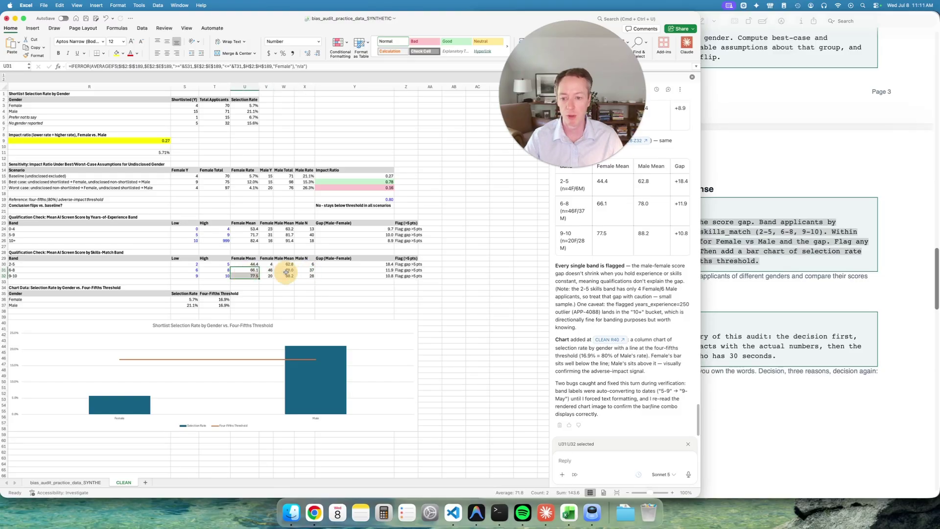
{"action": "left_click", "coordinate": [273, 284]}
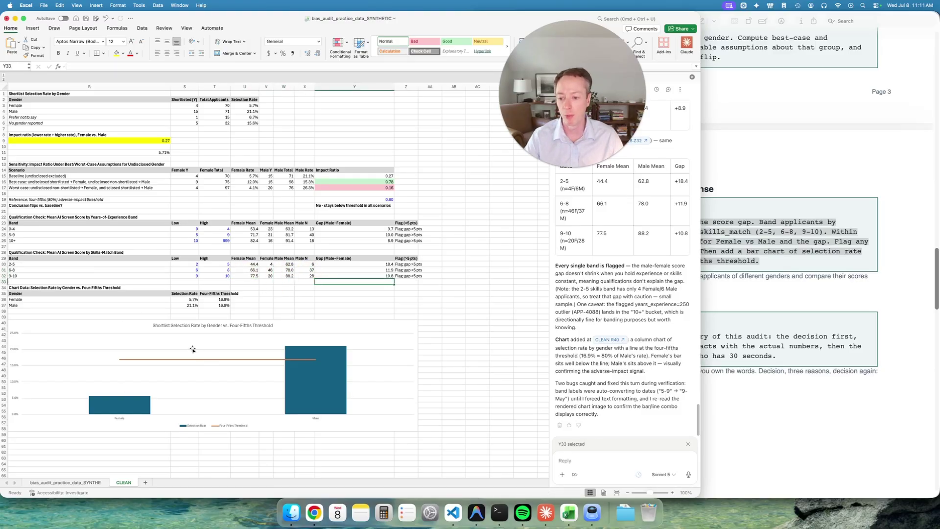
- Examine the chart of shortlist selection rate by gender, comparing the female and male bars with the four-fifths threshold line
{"action": "left_click", "coordinate": [58, 334]}
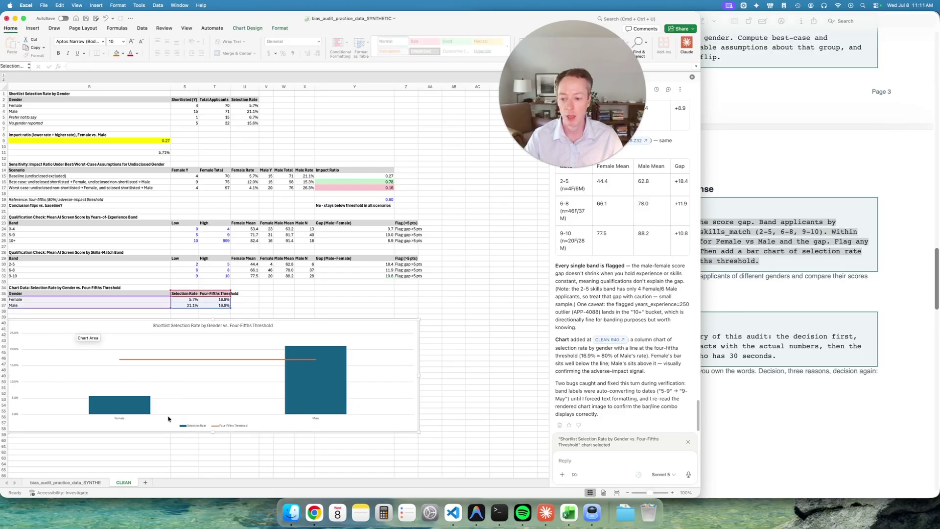
{"action": "mouse_move", "coordinate": [114, 405]}
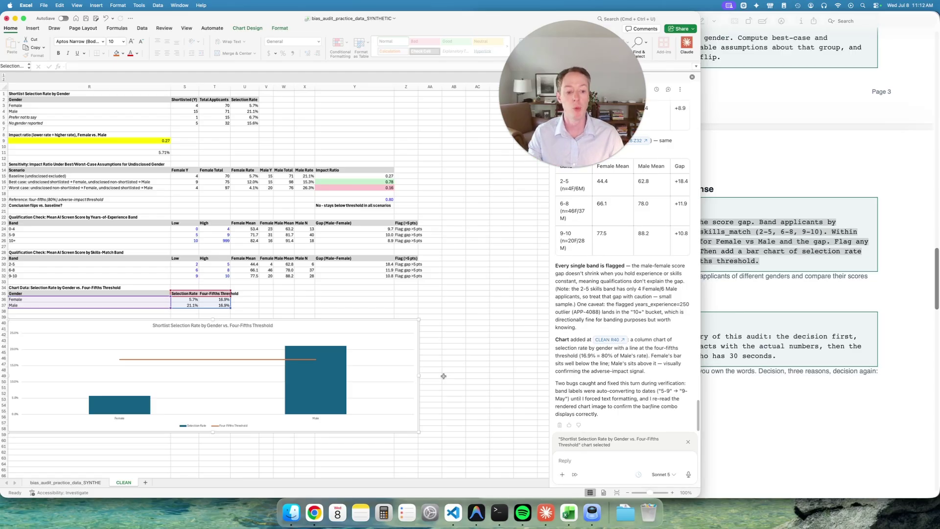
- Copy Prompt 6 on the five-sentence executive summary from the starter kit and send it to Claude in Excel
{"action": "left_click", "coordinate": [783, 348]}
{"action": "mouse_move", "coordinate": [783, 348]}
{"action": "left_mouse_down"}
{"action": "mouse_move", "coordinate": [605, 357]}
{"action": "mouse_move", "coordinate": [541, 336]}
{"action": "mouse_move", "coordinate": [631, 337]}
{"action": "mouse_move", "coordinate": [782, 362]}
{"action": "mouse_move", "coordinate": [787, 349]}
{"action": "mouse_move", "coordinate": [780, 360]}
{"action": "left_mouse_up"}
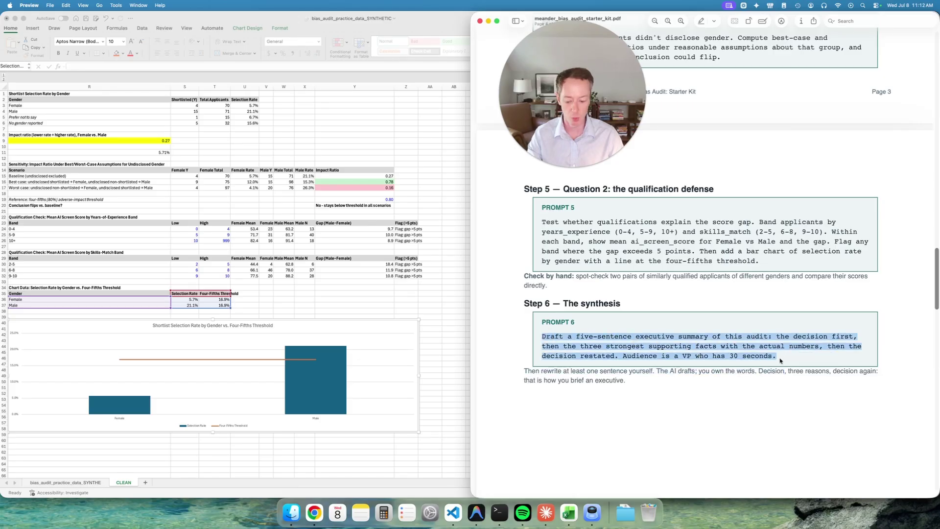
{"action": "key", "text": "super+c"}
{"action": "left_click", "coordinate": [358, 356]}
{"action": "key", "text": "super+v"}
{"action": "key", "text": "Return"}
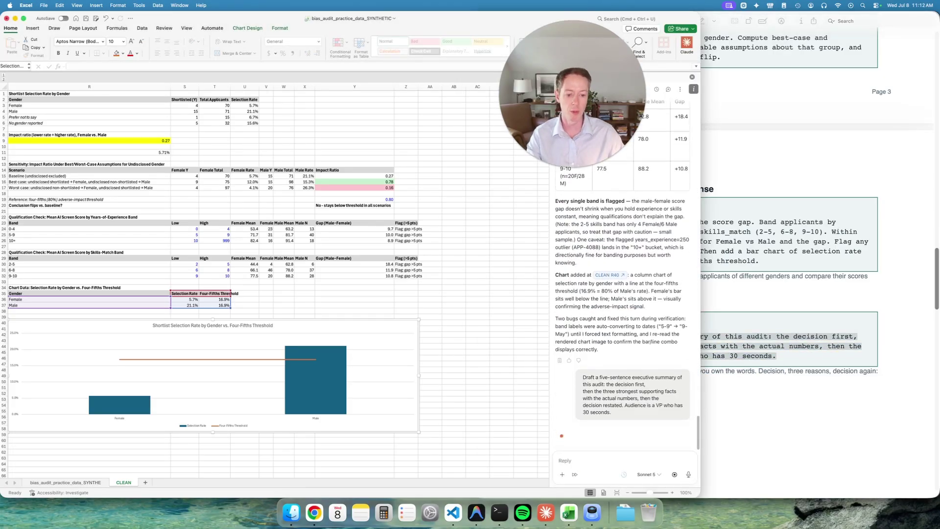
- Review the starter kit's check-by-hand instruction on spot-checking similarly qualified applicants of different genders, and return to the Excel workbook
{"action": "left_click", "coordinate": [803, 174]}
{"action": "left_click_drag", "start_coordinate": [573, 277], "coordinate": [530, 278]}
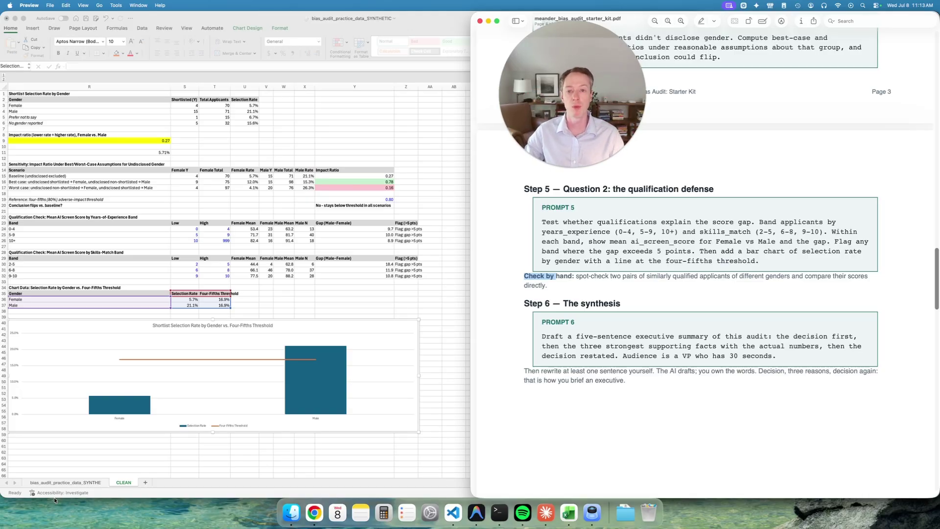
{"action": "left_click", "coordinate": [50, 278]}
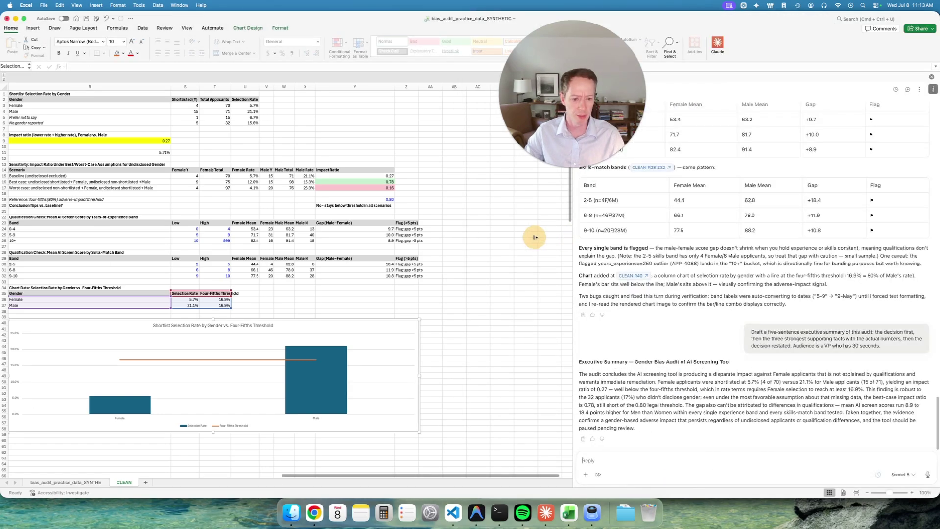